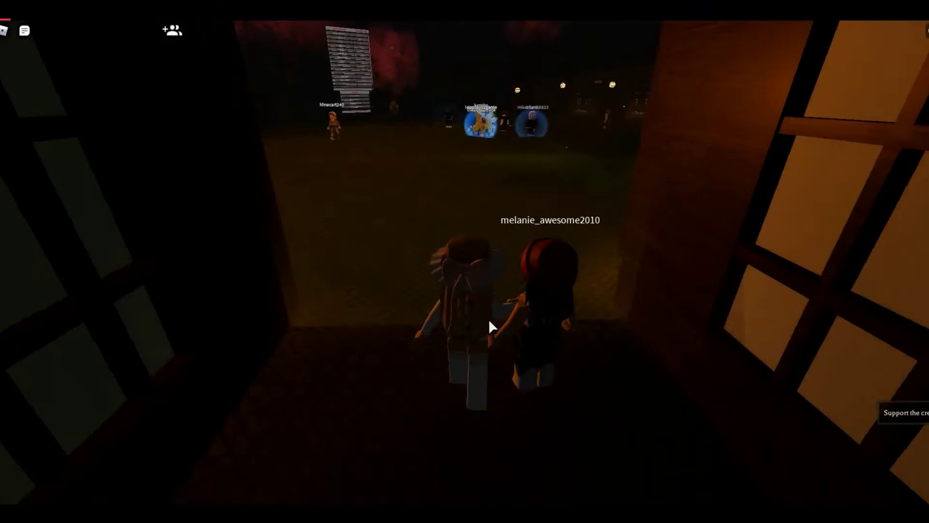
- Walk into the elevator lobby and wait for The Mimic's Chapter I night intro to load
key("w")
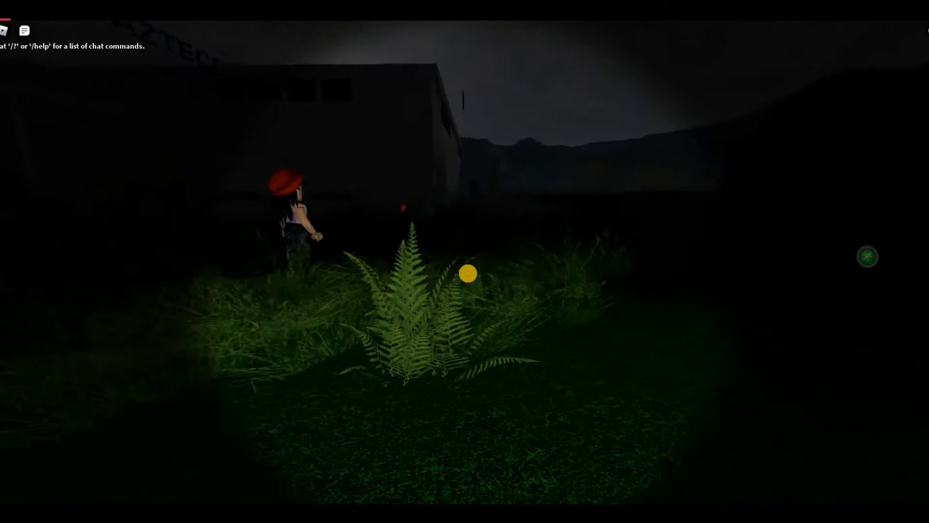
- Run past the school building, through the concrete alley and across the courtyard
key("w")
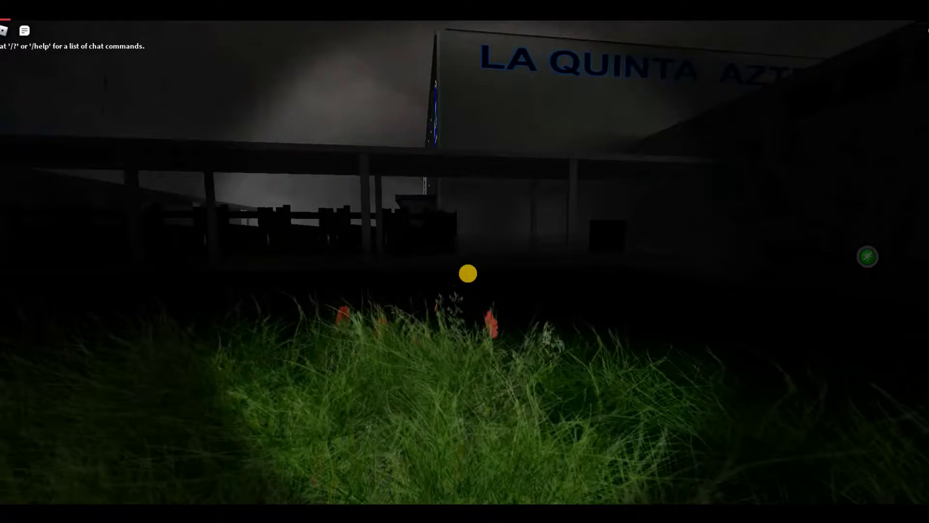
key("s")
key("w")
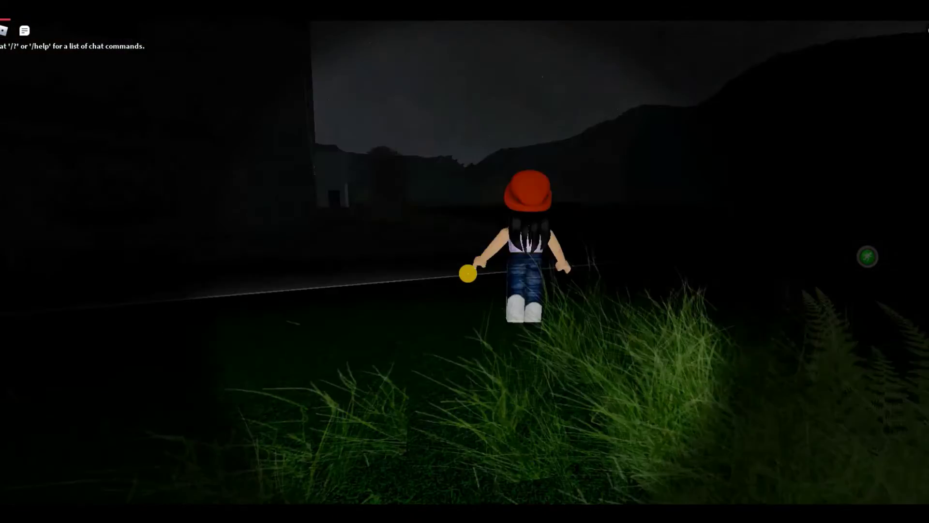
key("w")
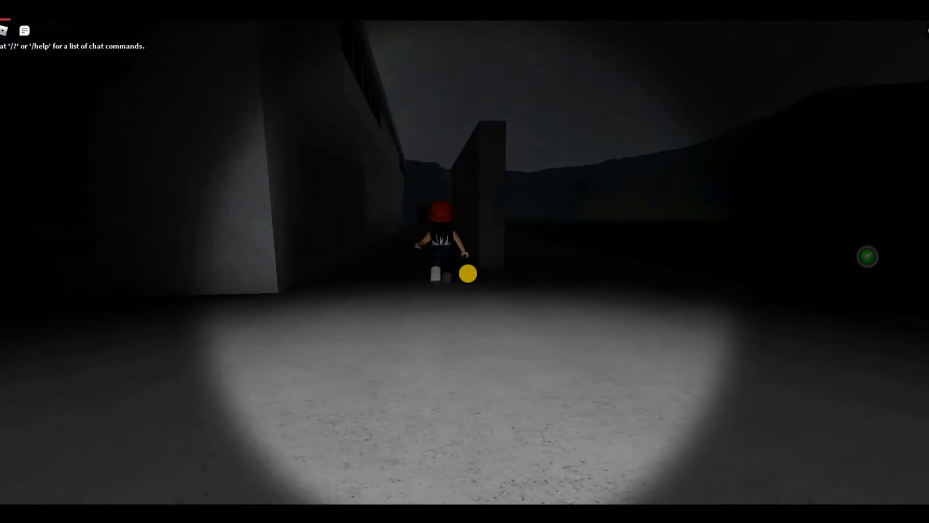
key("w")
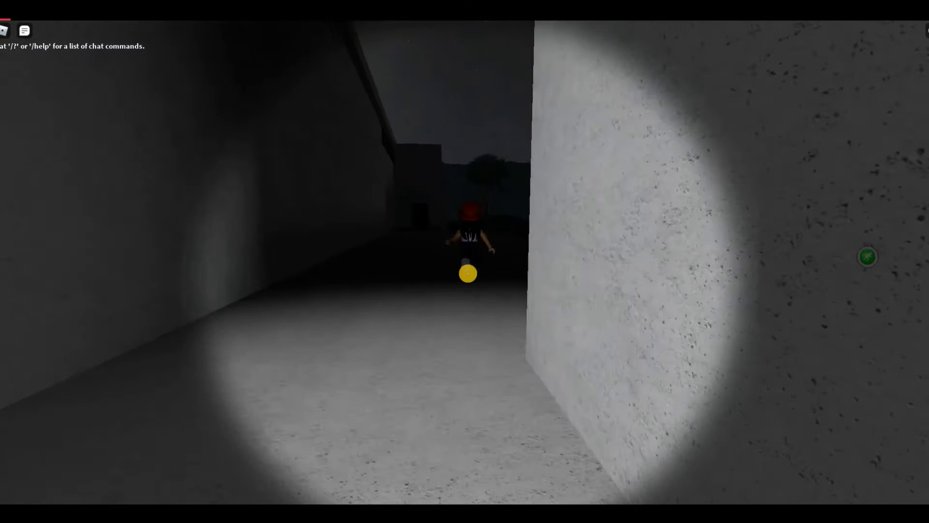
key("w")
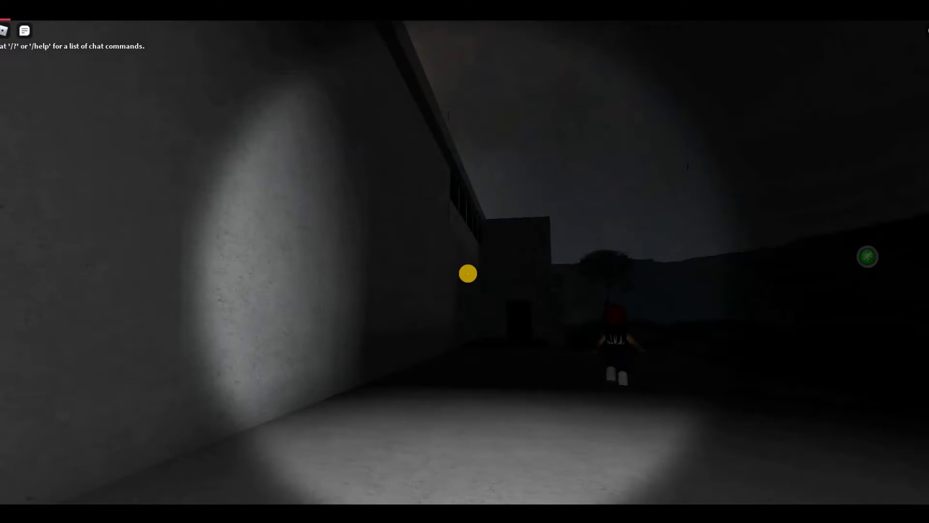
key("w")
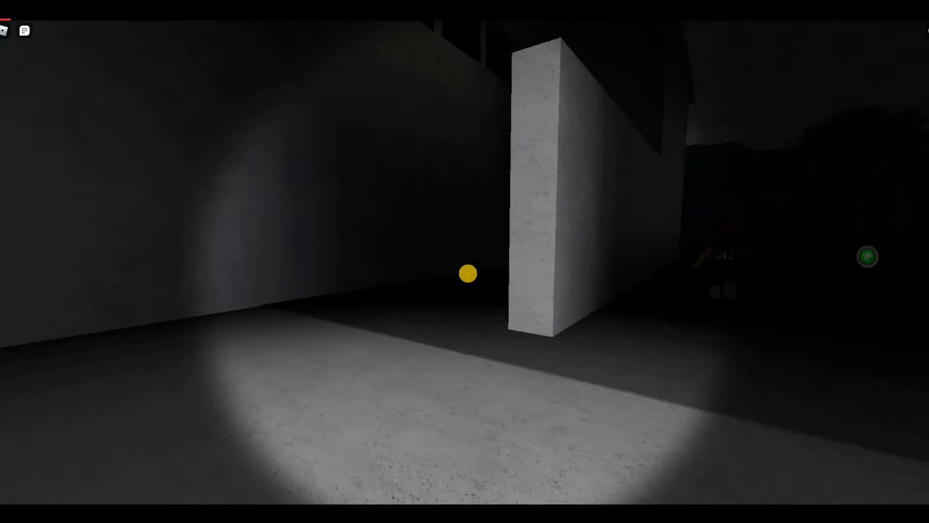
key("w")
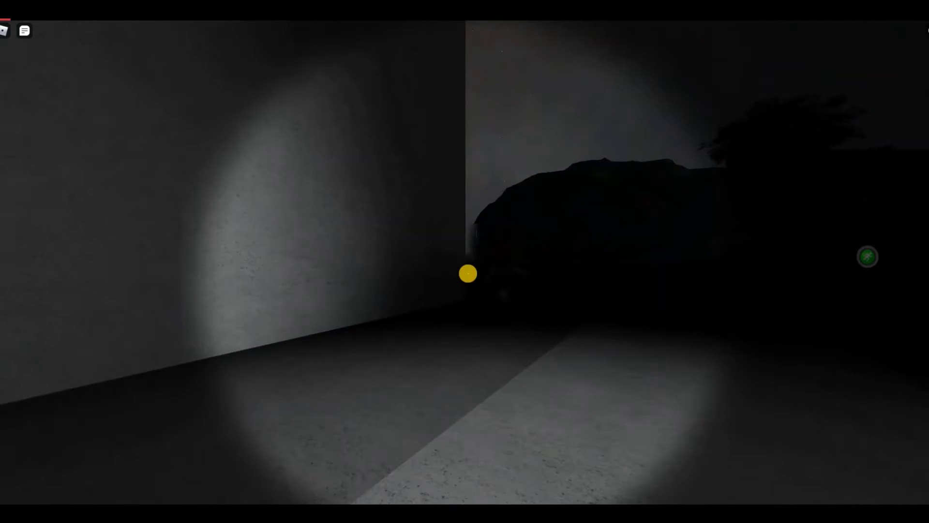
key("w")
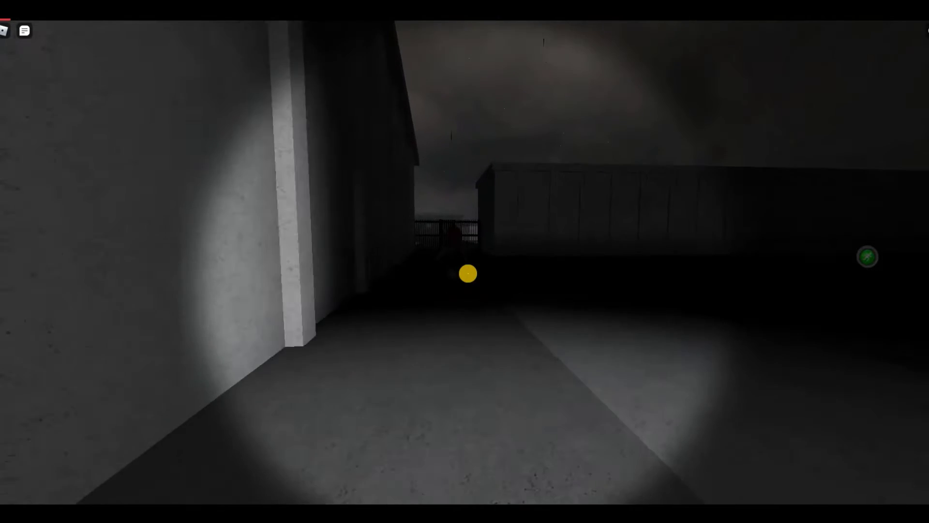
- Open the building door, enter the dark locker room and view the footprints in first-person
key("w")
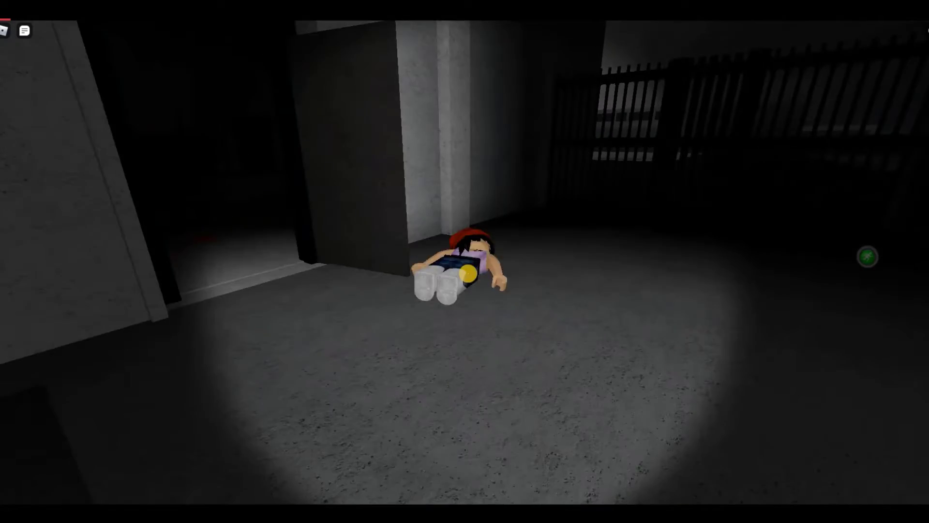
key("w")
key("w")
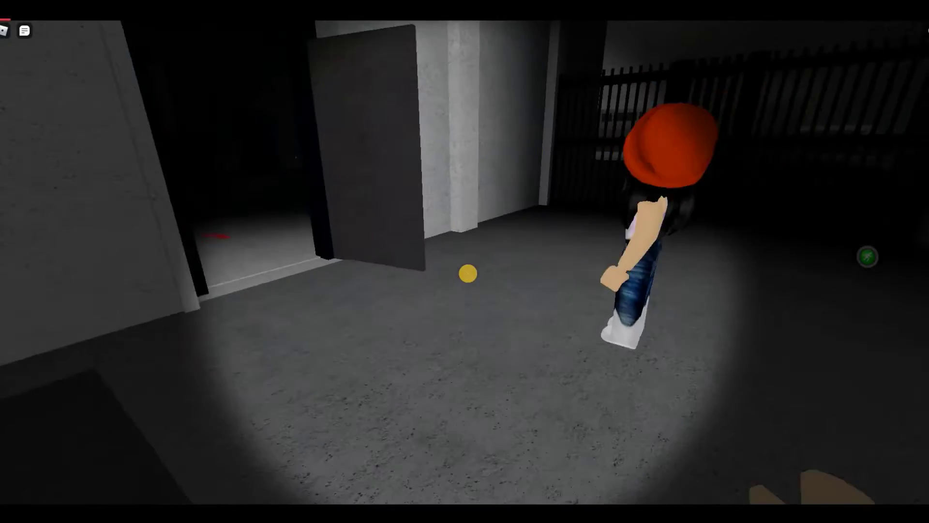
key("w")
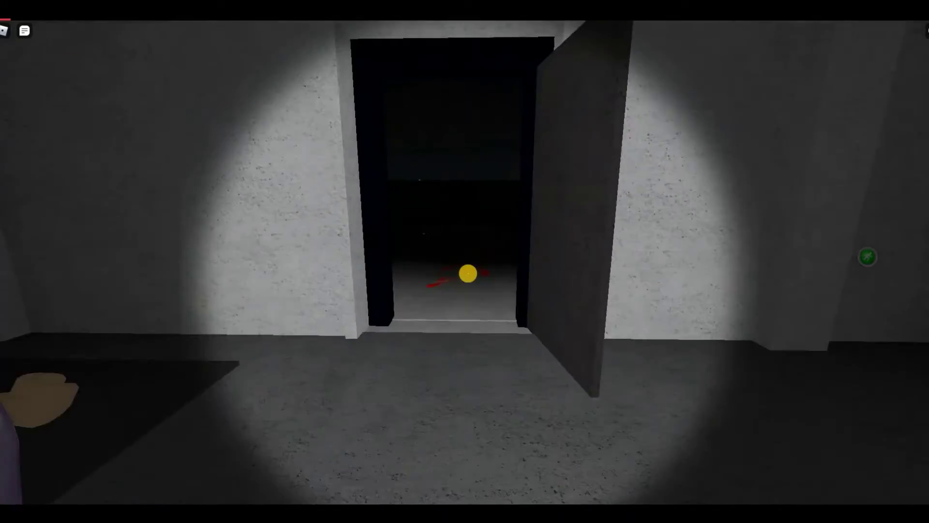
key("w")
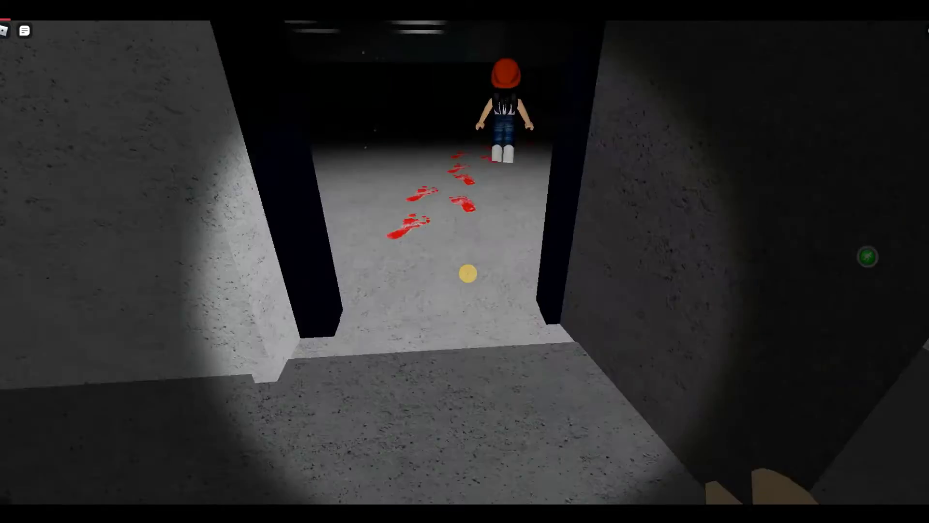
key("w")
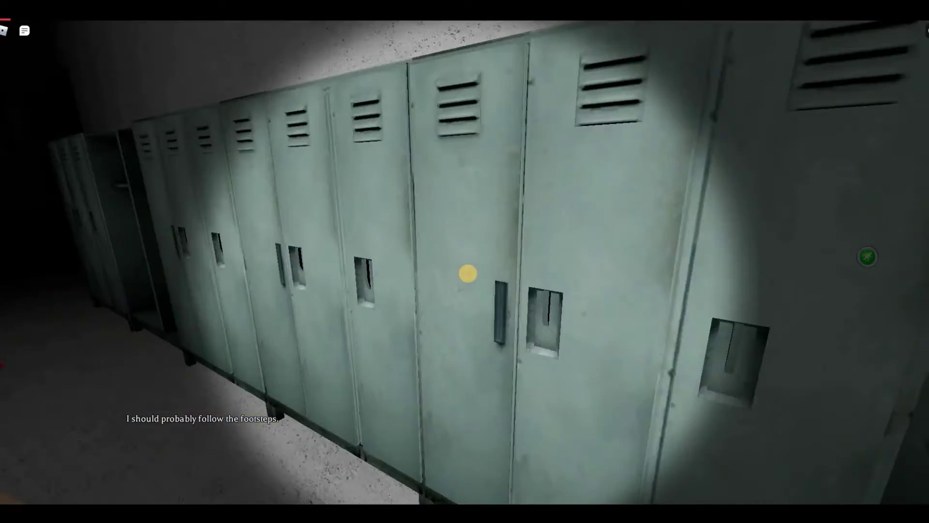
- Follow the footprints down the locker corridor and across the gym into the concrete corridor
key("w")
key("w")
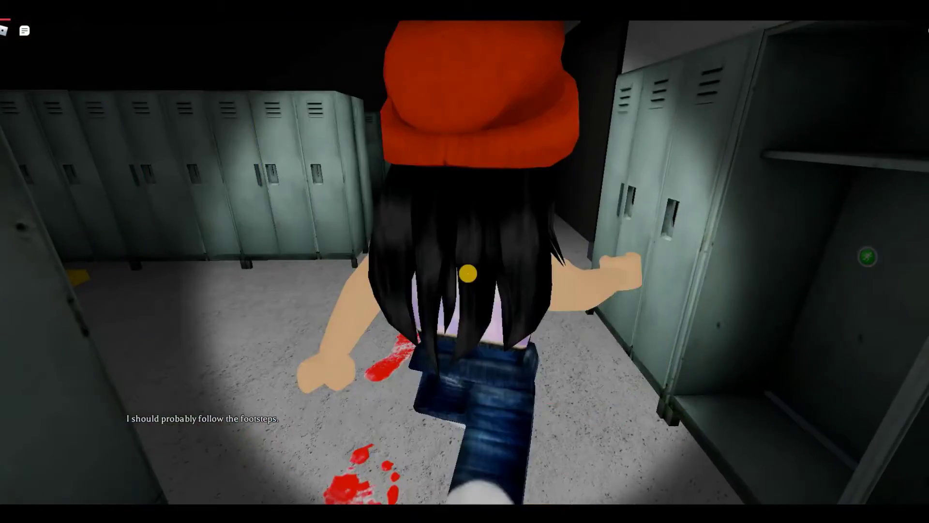
key("w")
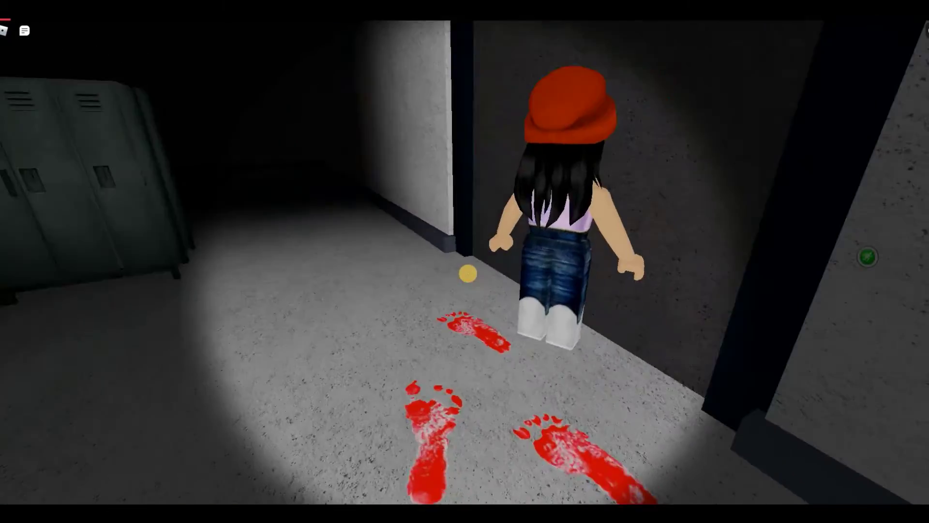
key("w")
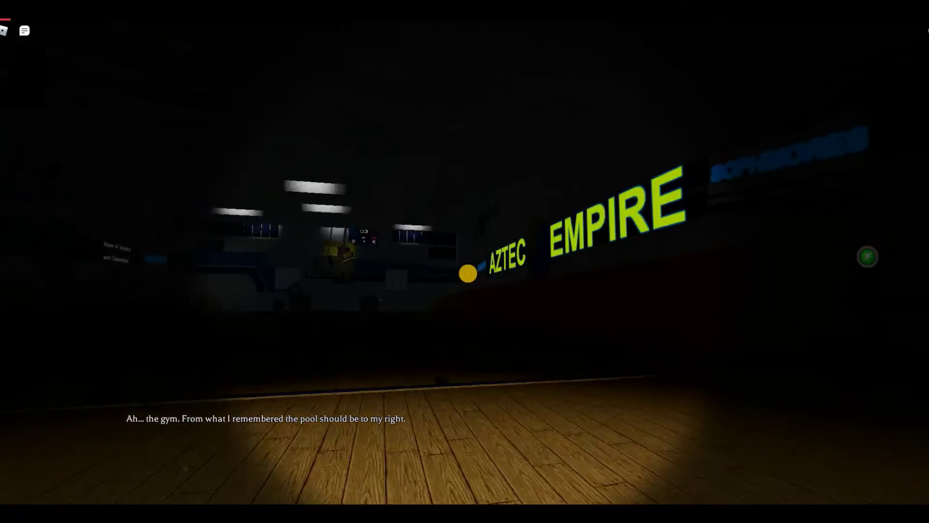
key("w")
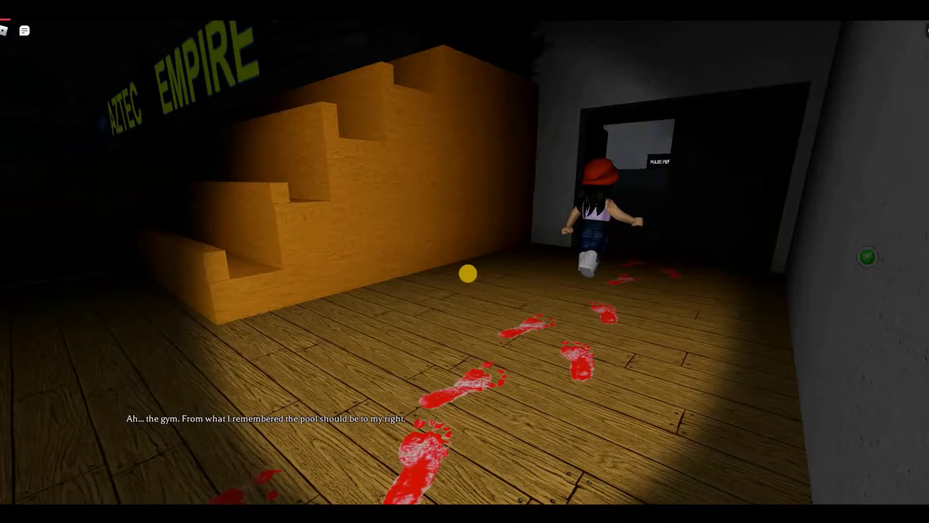
key("w")
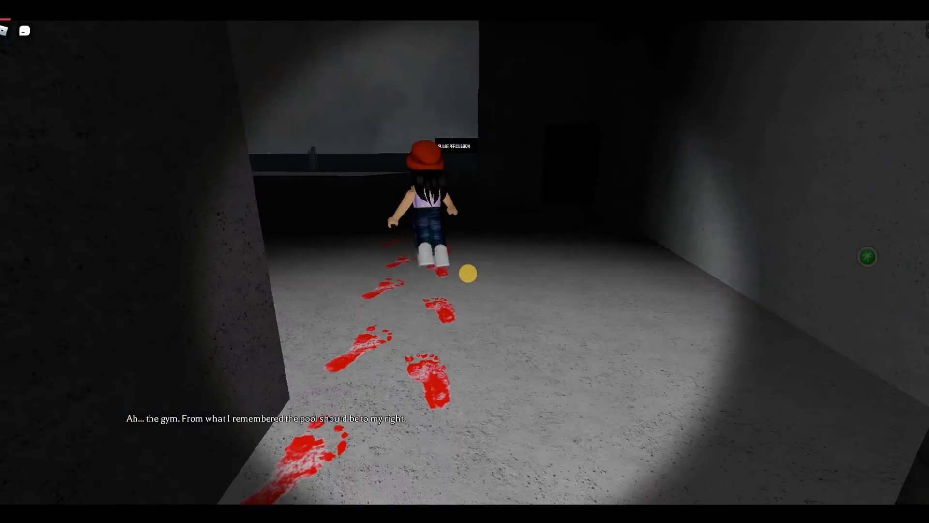
- Track the bloody footprints past the Pulse Percussion sign and run into the room's doorway
key("w")
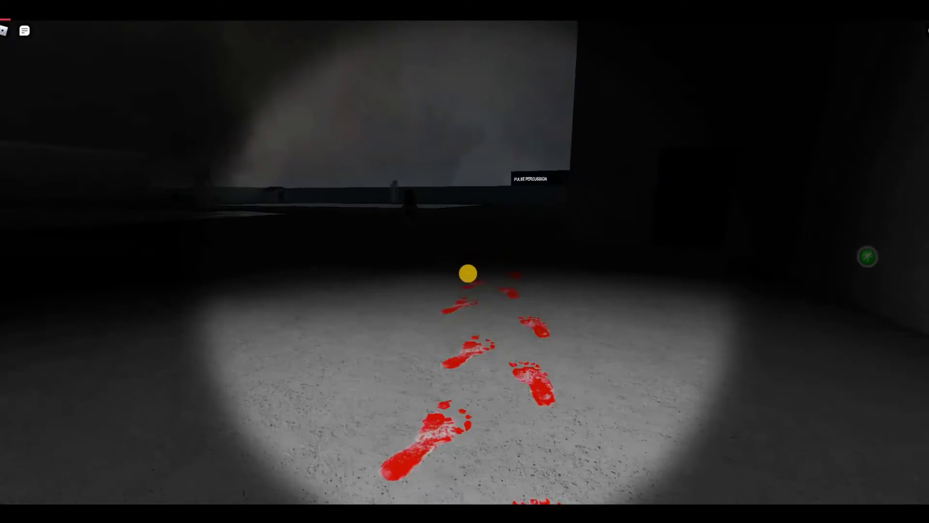
key("a")
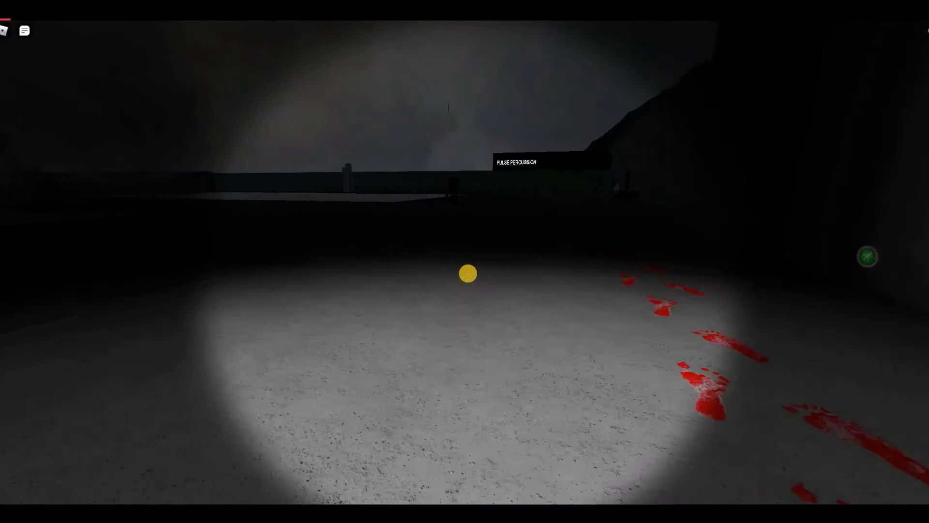
key("a")
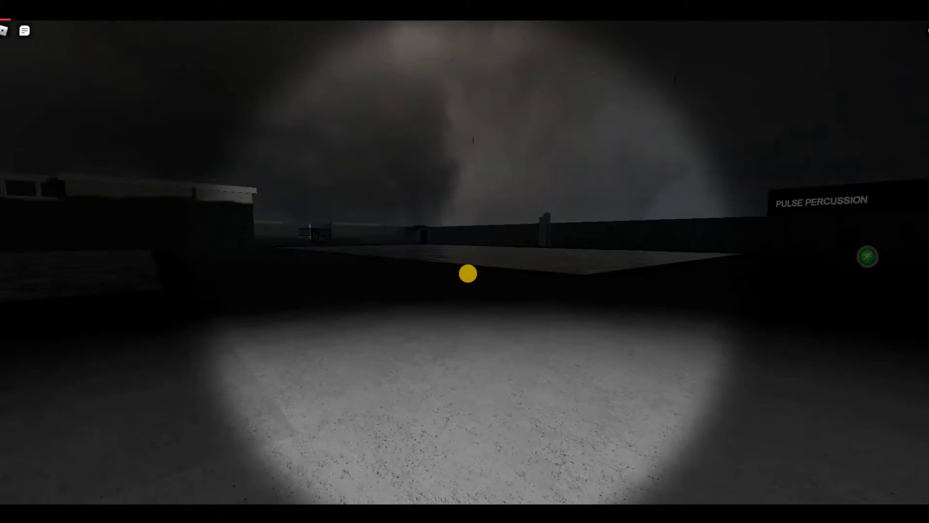
key("d")
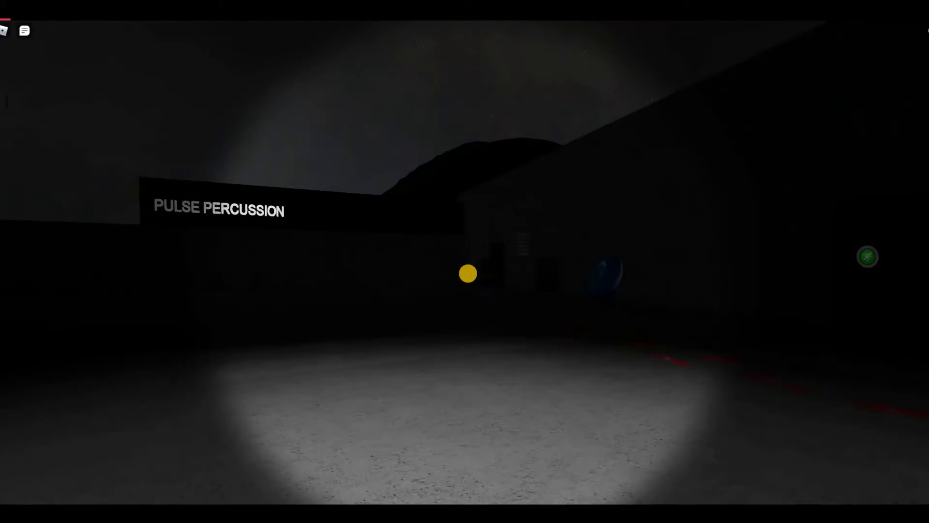
key("w")
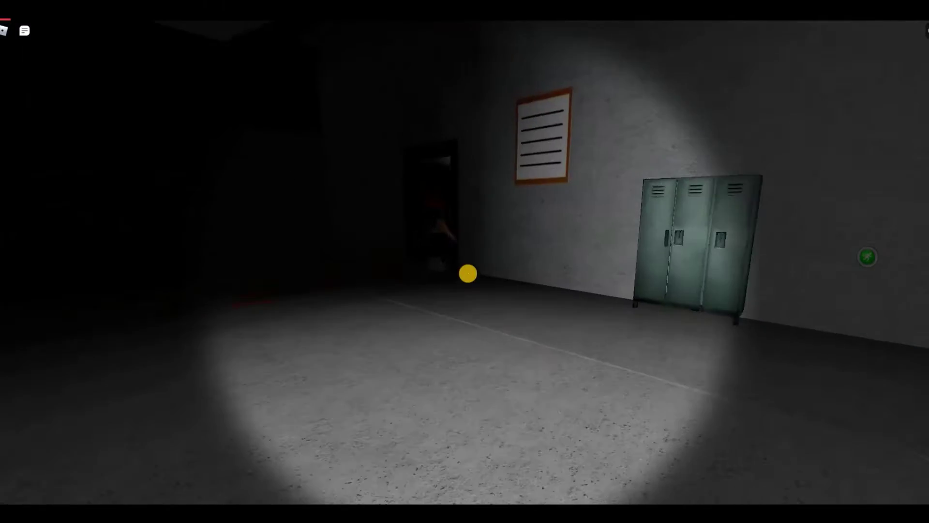
key("a")
key("w")
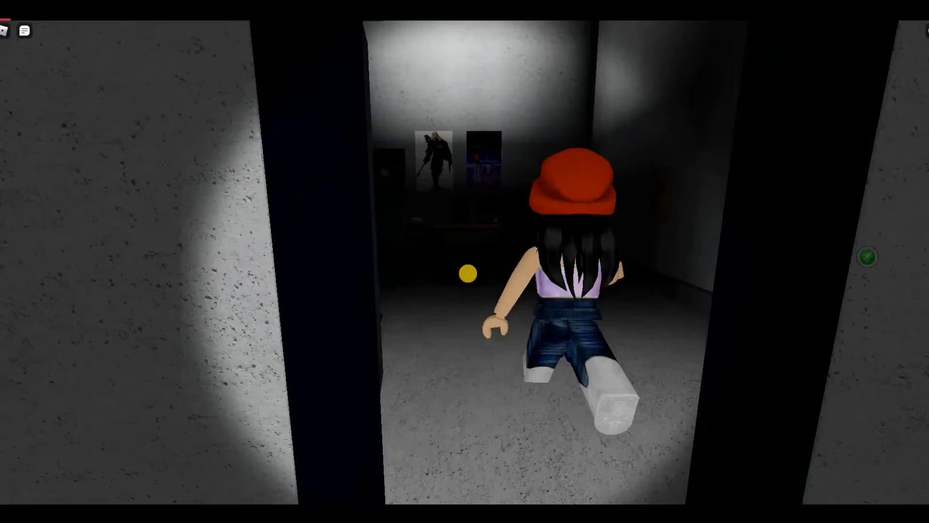
- Walk into the smelly room, up to the desk, and read the note on the wall
key("w")
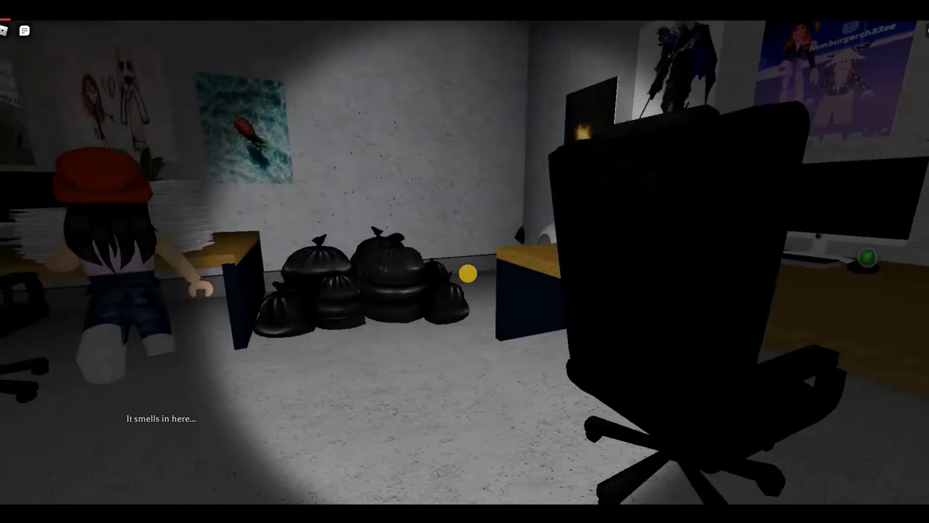
key("w")
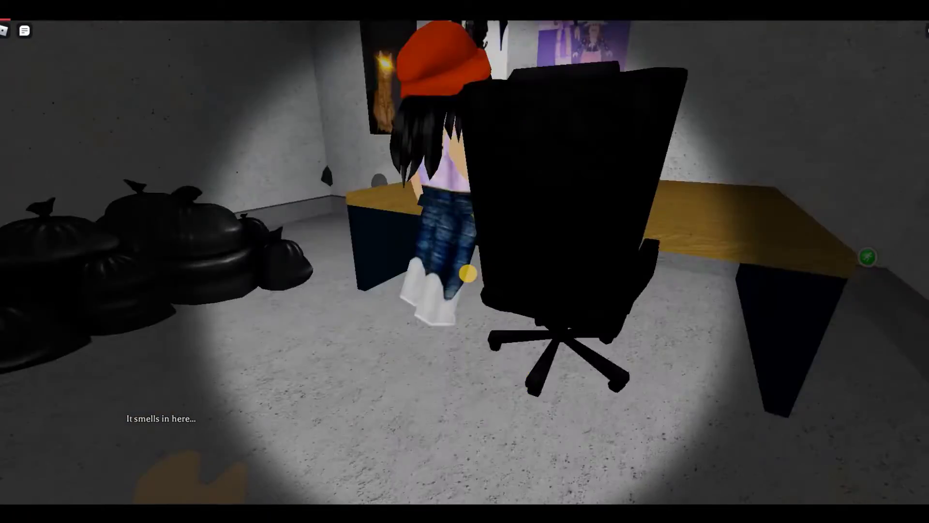
key("w")
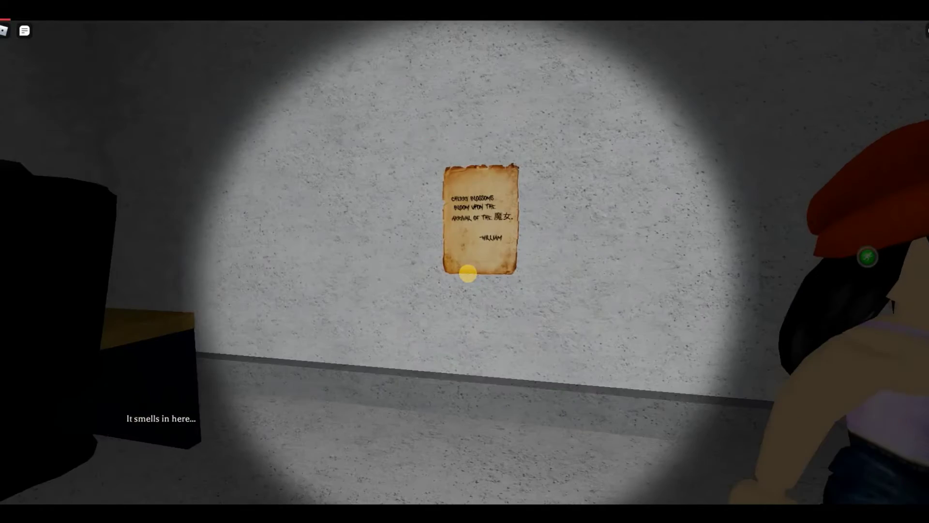
scroll(467, 273, "up", 5)
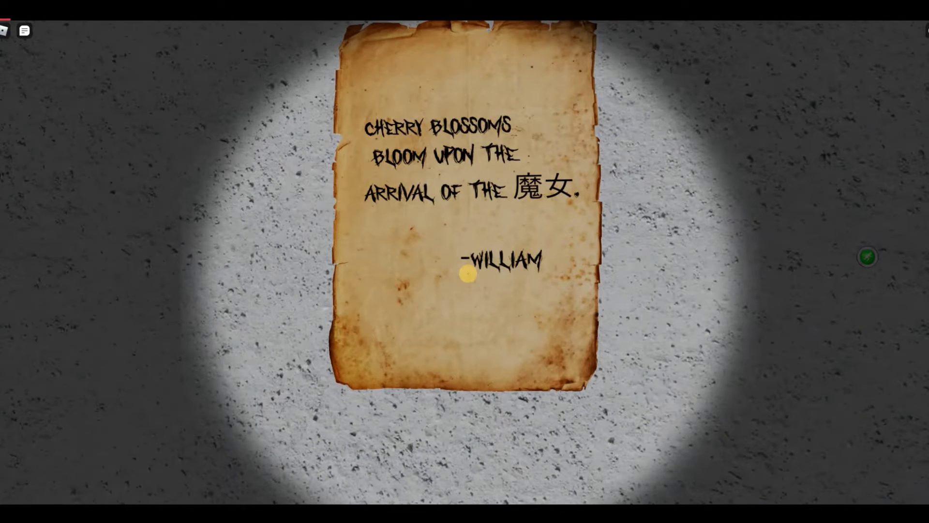
key("w")
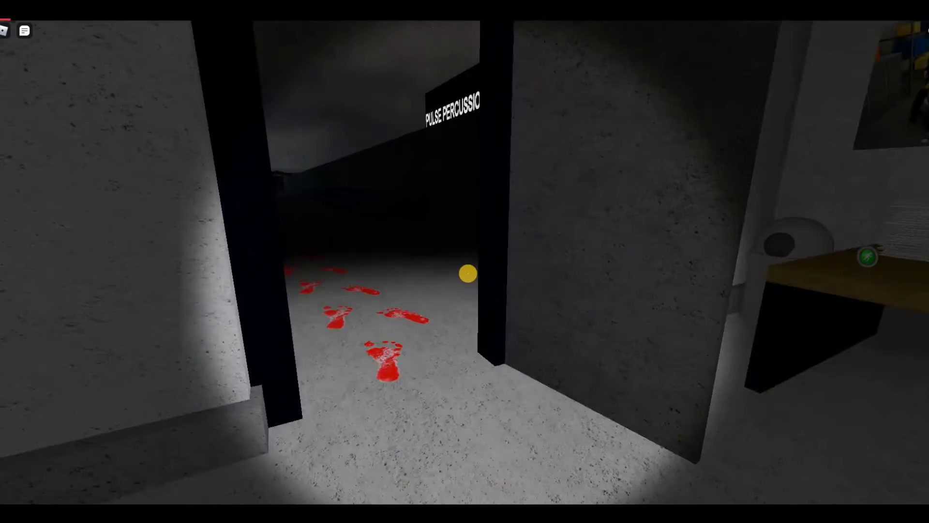
- Follow the red footprints across the dark lot past the bleachers toward La Quinta Aquatics
key("w")
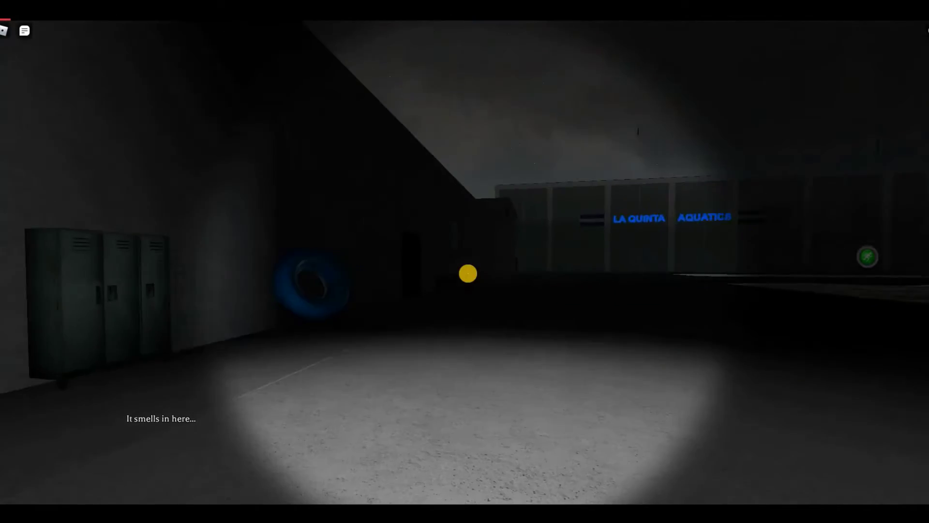
key("w")
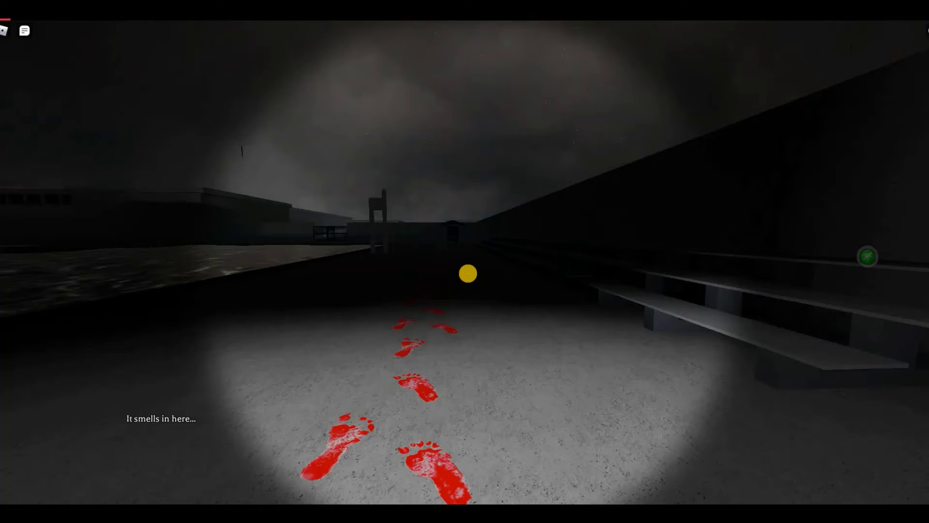
key("w")
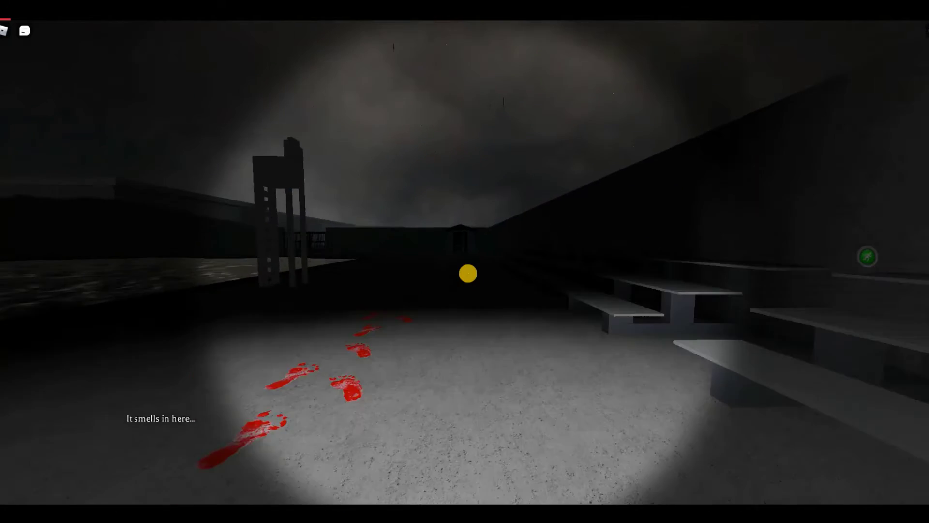
key("w")
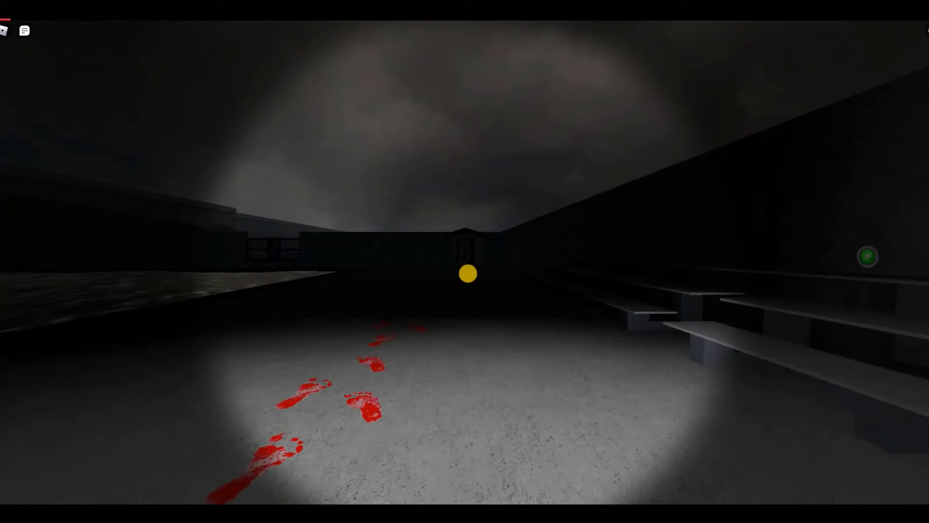
key("w")
key("w")
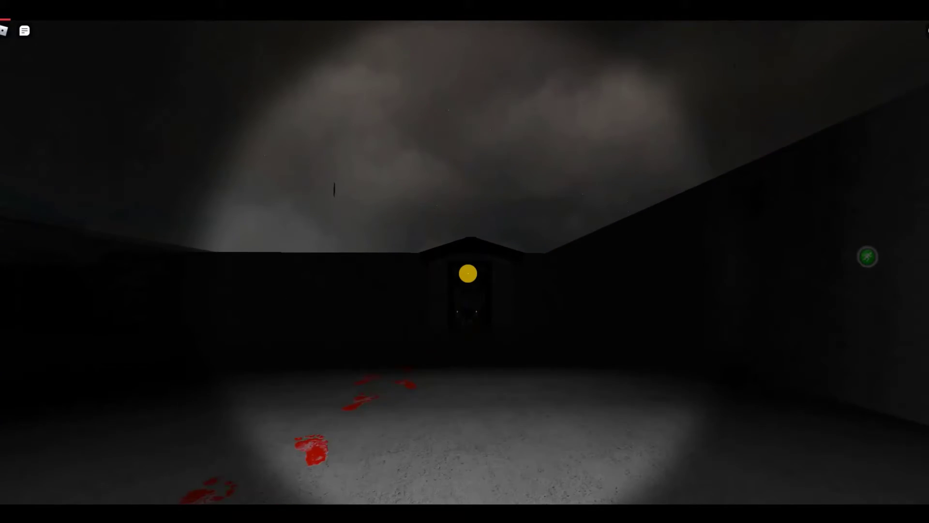
key("w")
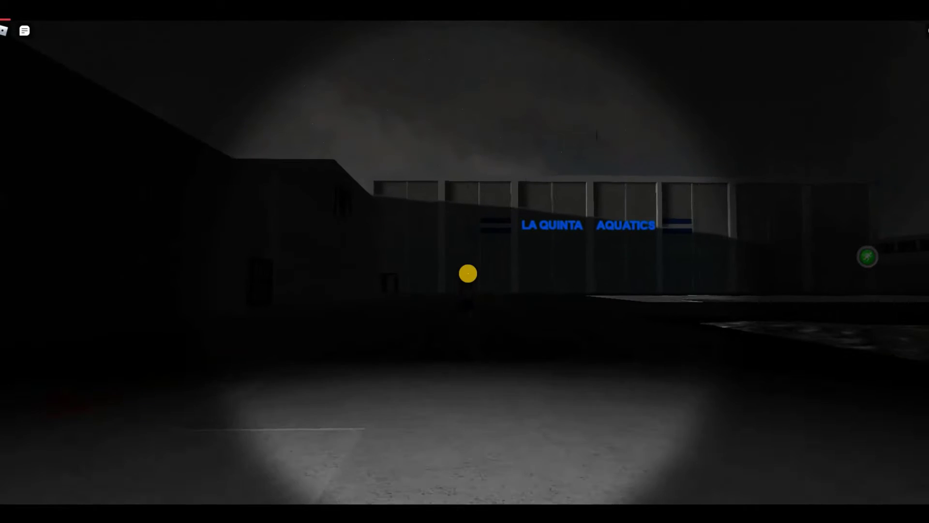
key("w")
key("w")
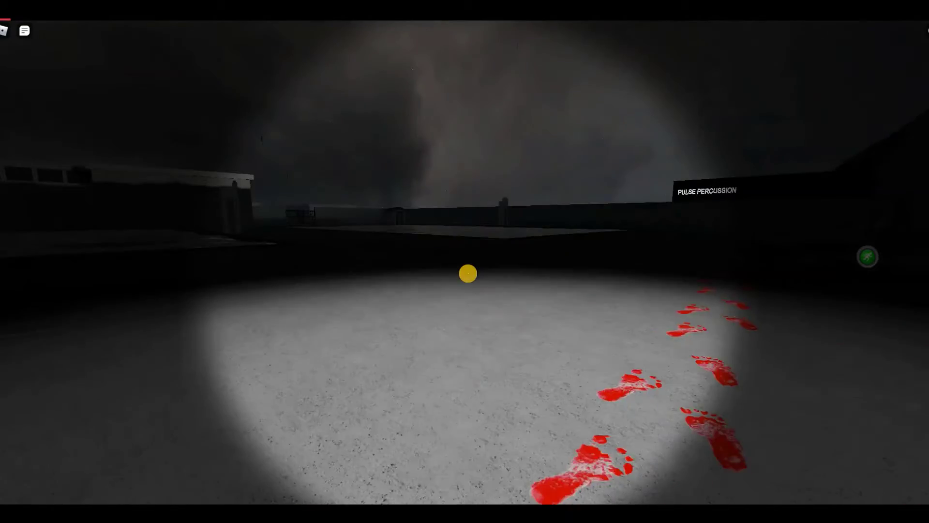
- Cross the gym to its far door and try it, finding it locked
key("w")
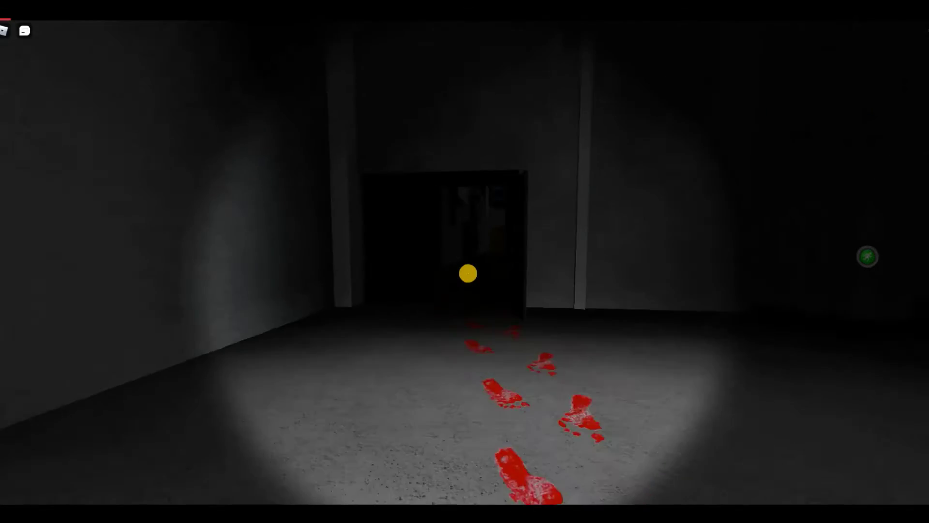
key("w")
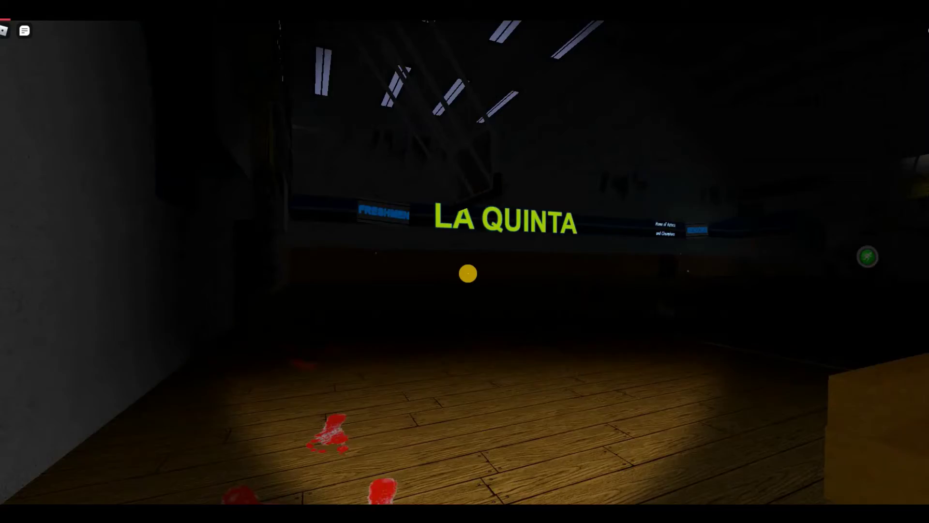
key("w")
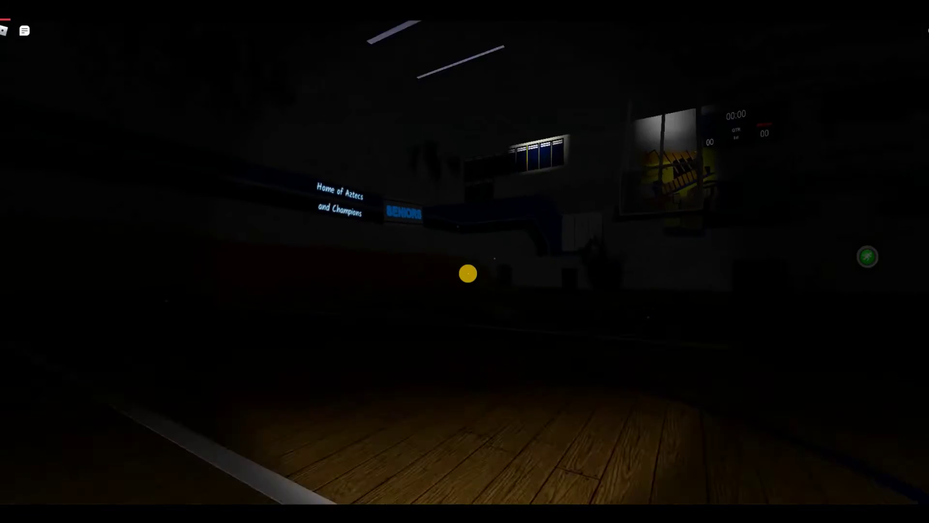
key("w")
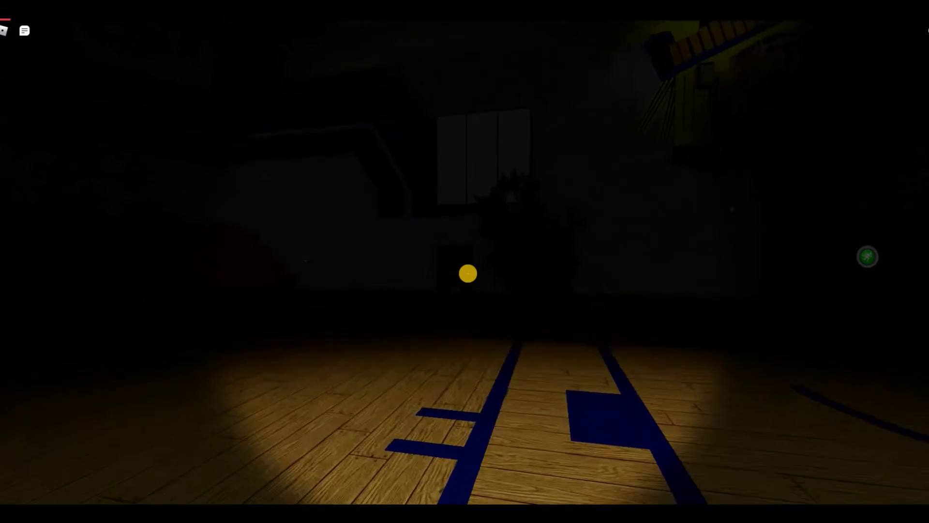
key("w")
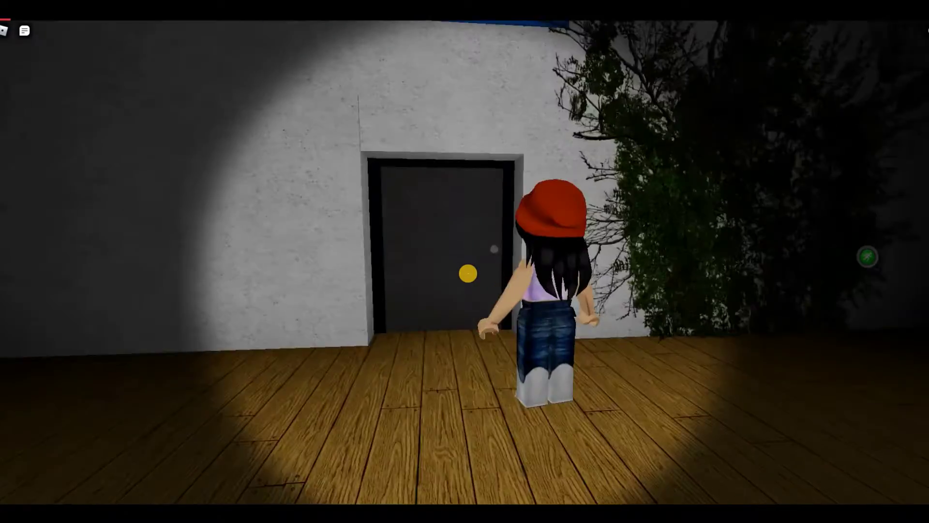
left_click(467, 273)
- Exit through the other open door and cross the yard to the pink cherry tree
key("s")
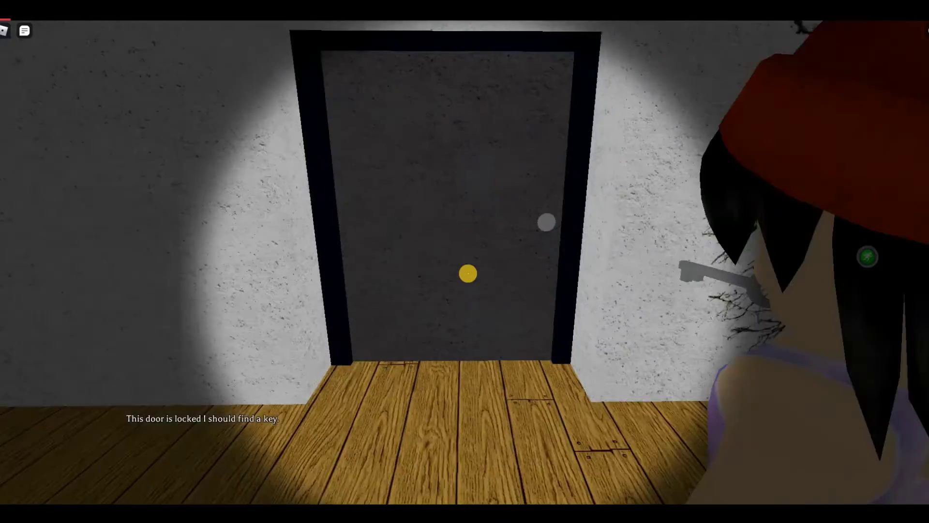
key("a")
key("w")
key("w")
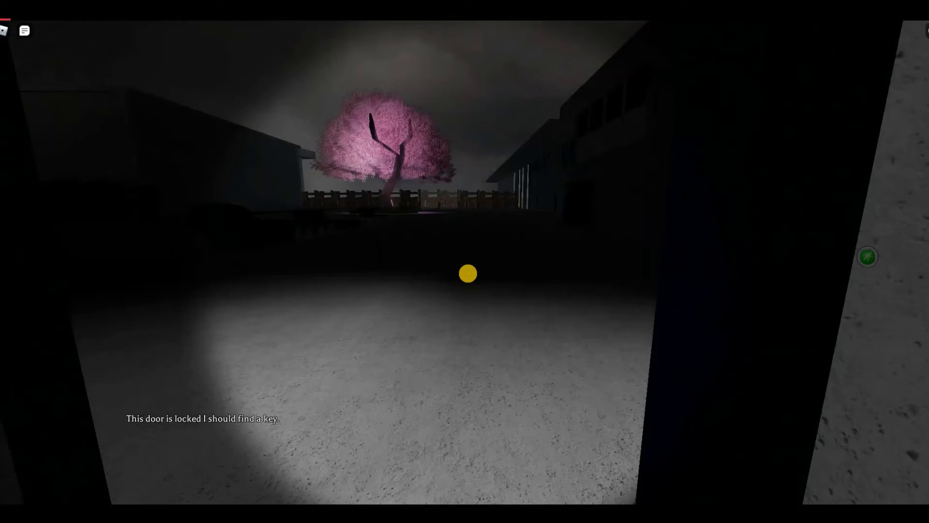
key("w")
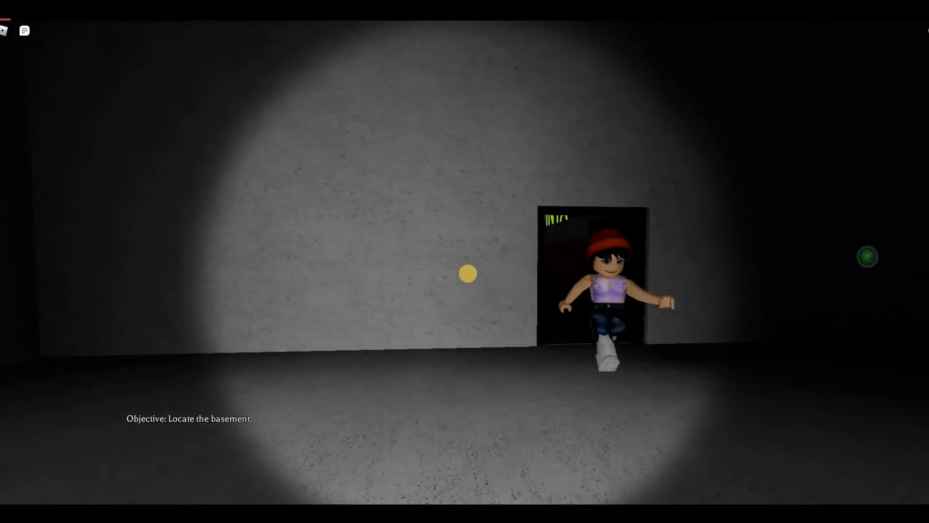
key("w")
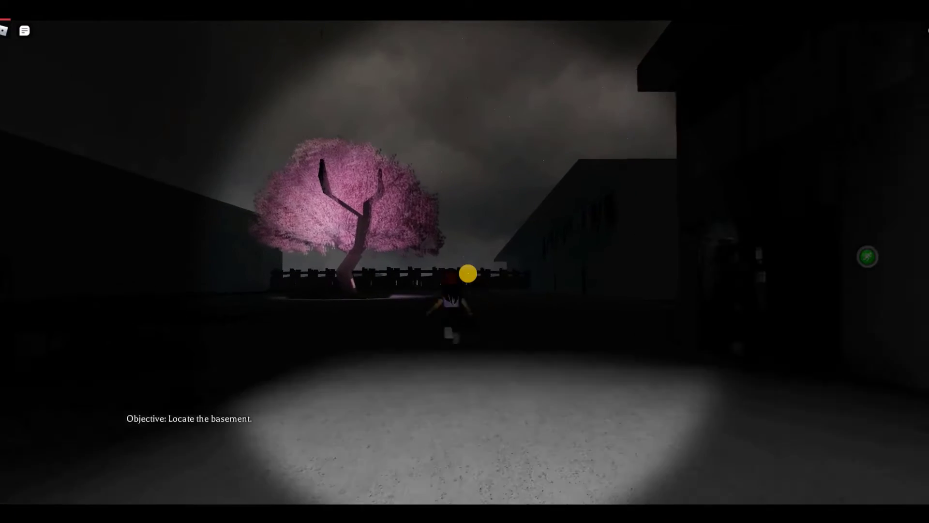
key("w")
key("w")
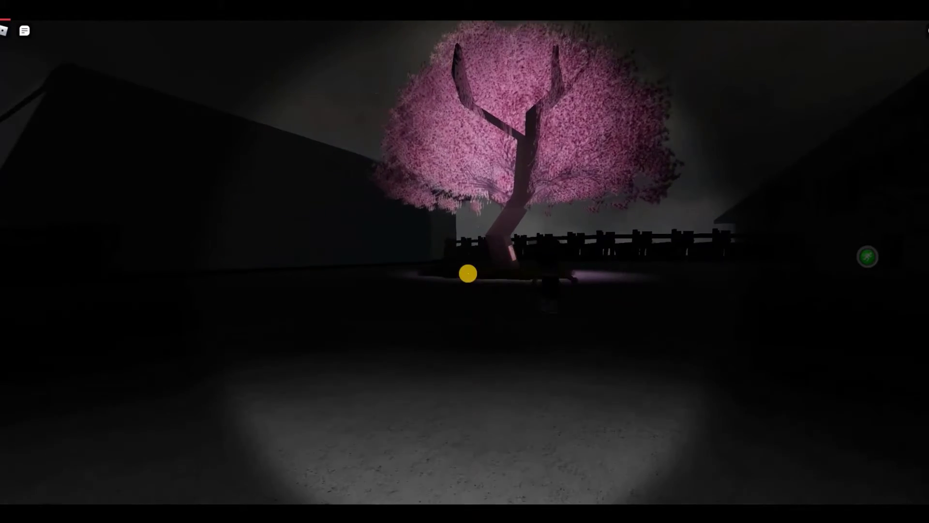
key("w")
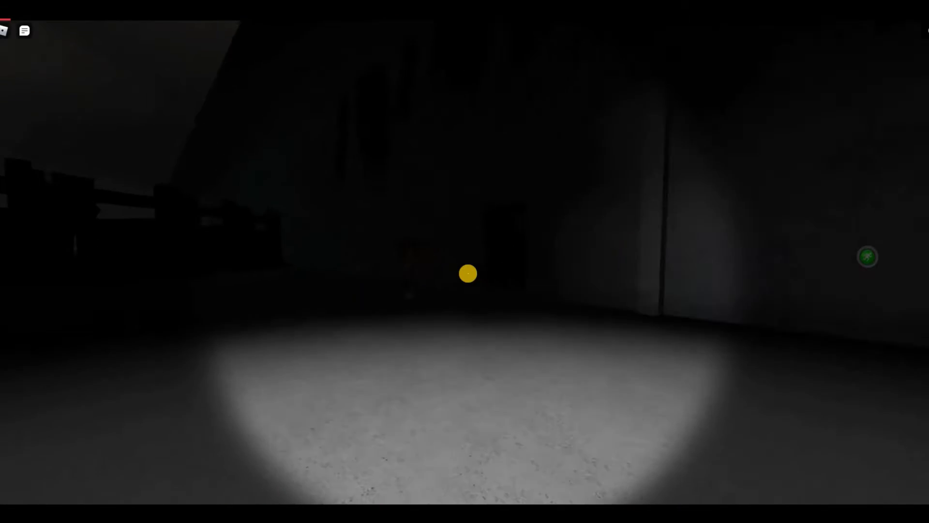
- Walk down the locker corridor and enter the classroom of overturned desks
key("w")
key("w")
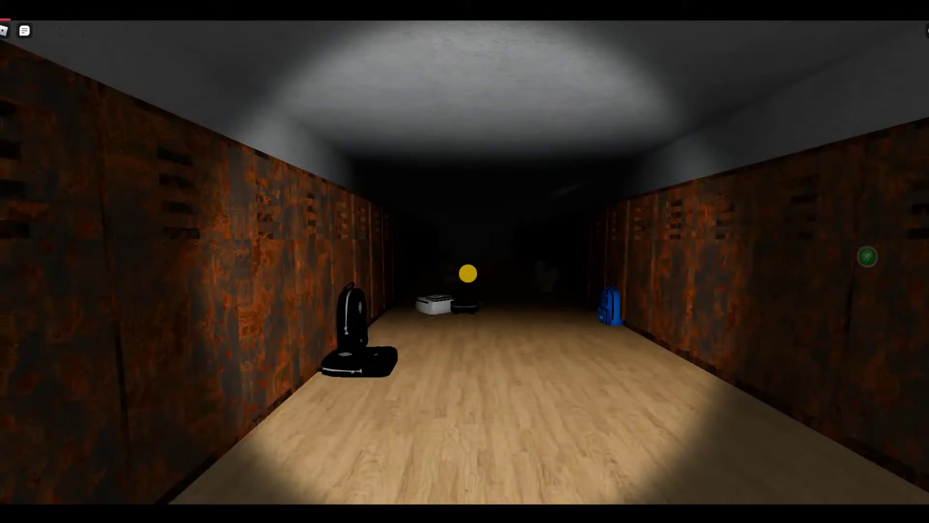
key("w")
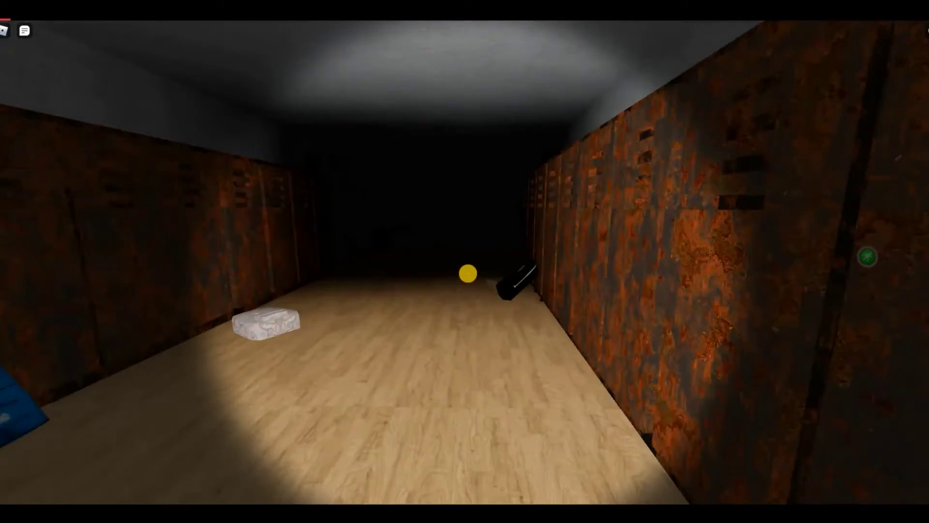
key("w")
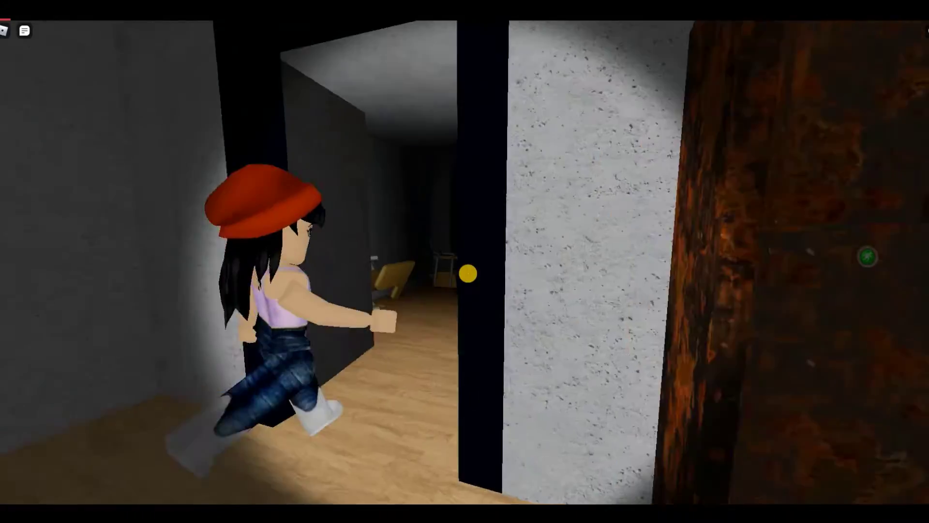
key("w")
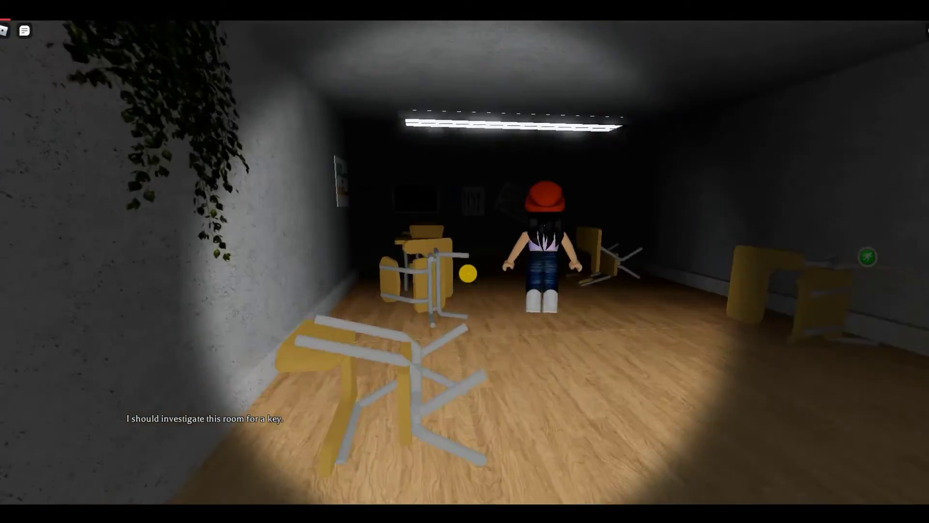
- Approach the grinning ghost woman in the lit back room, then turn into the dark chair room
key("w")
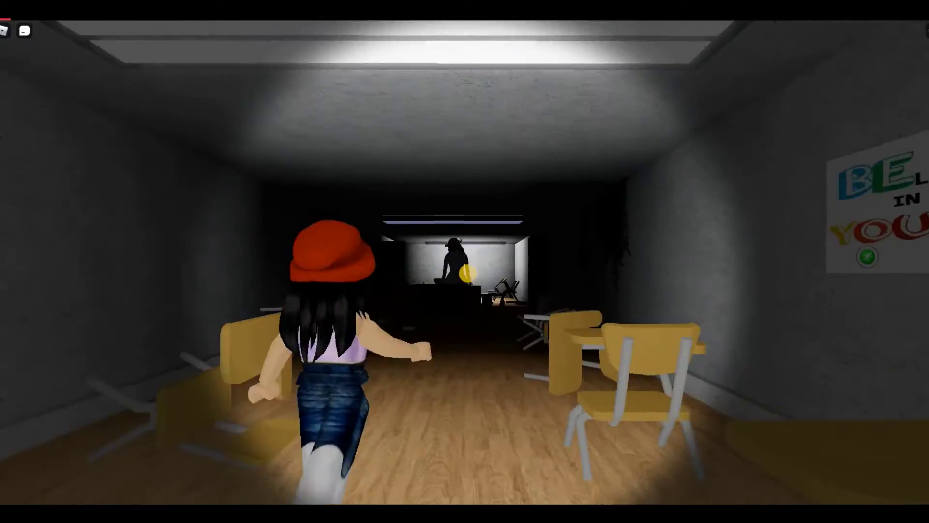
scroll(465, 261, "up", 5)
key("w")
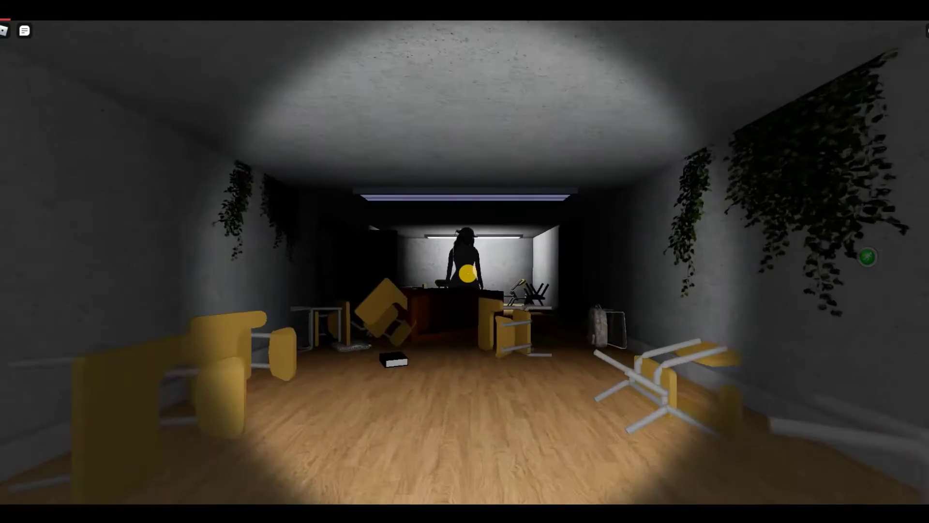
scroll(467, 272, "down", 3)
key("d")
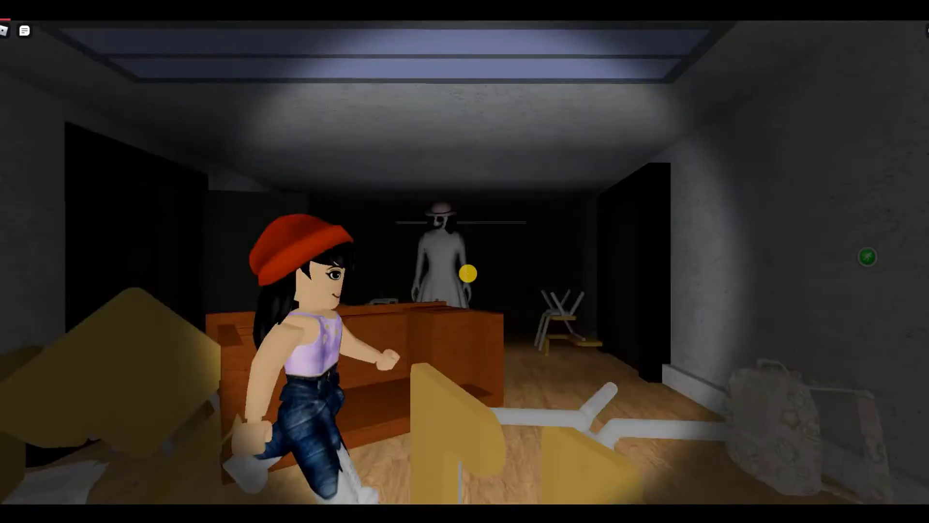
key("w")
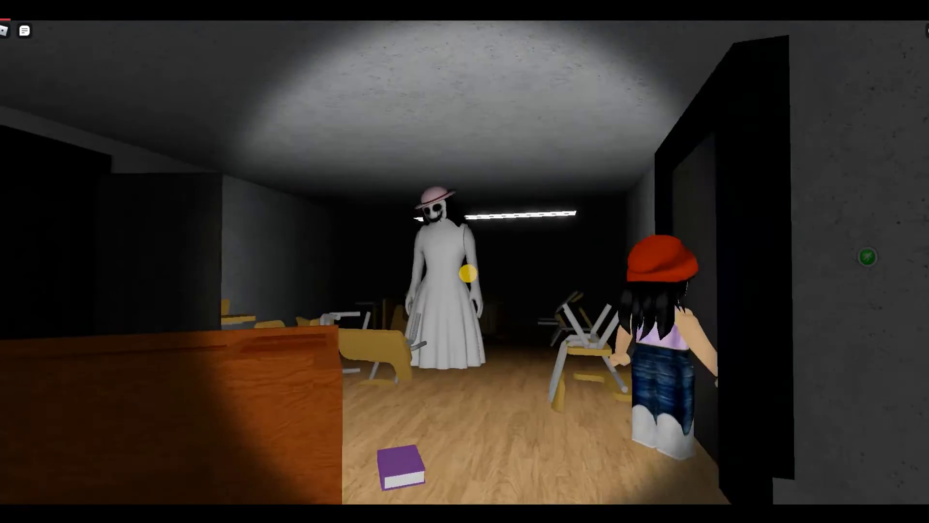
key("w")
key("a")
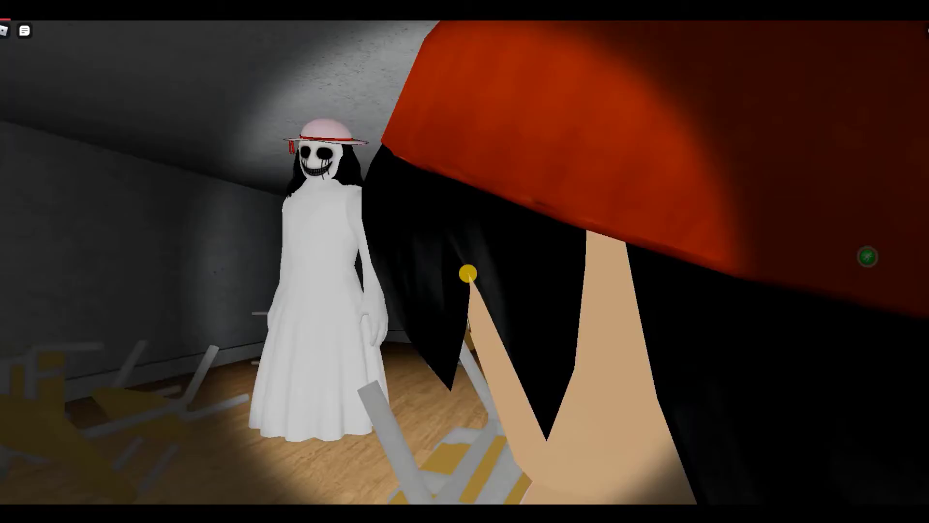
key("w")
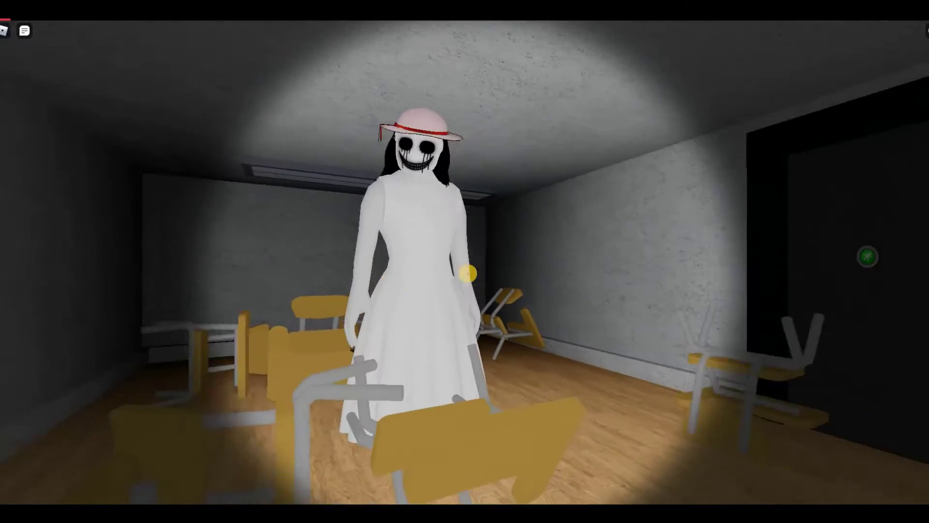
key("w")
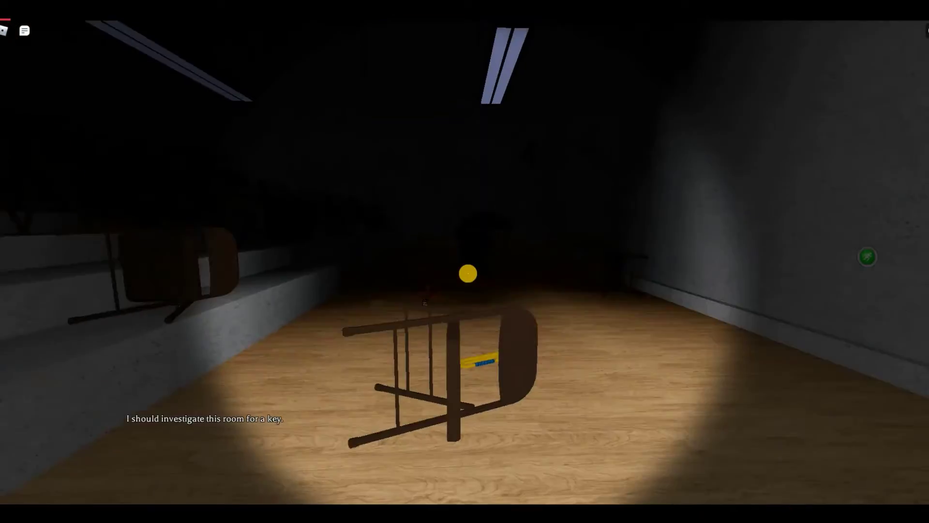
- Pass through the stage room and descend the stairwell past the cursed-key note into the dark corridor
key("s")
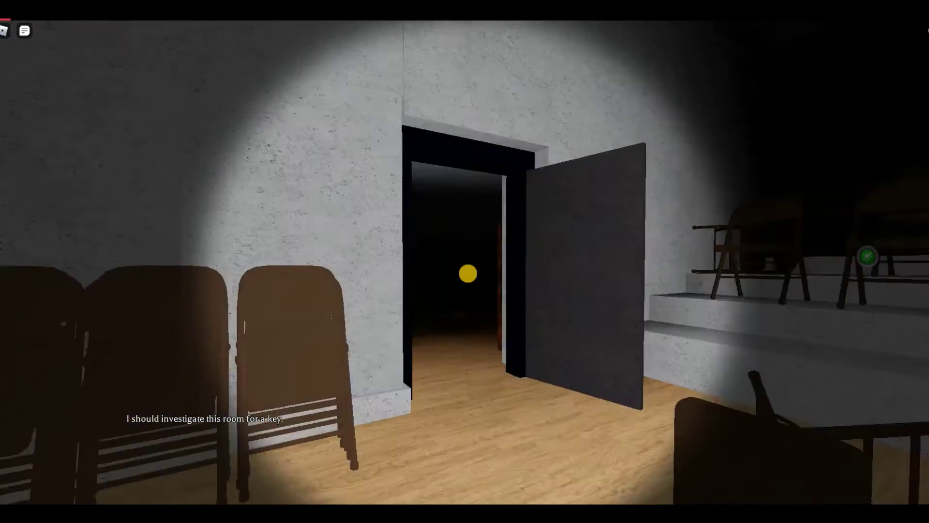
key("w")
key("s")
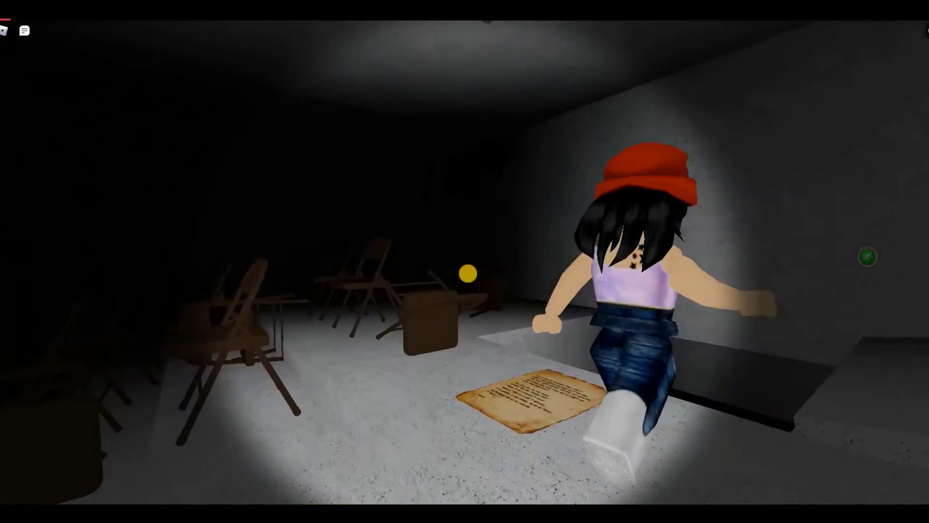
key("w")
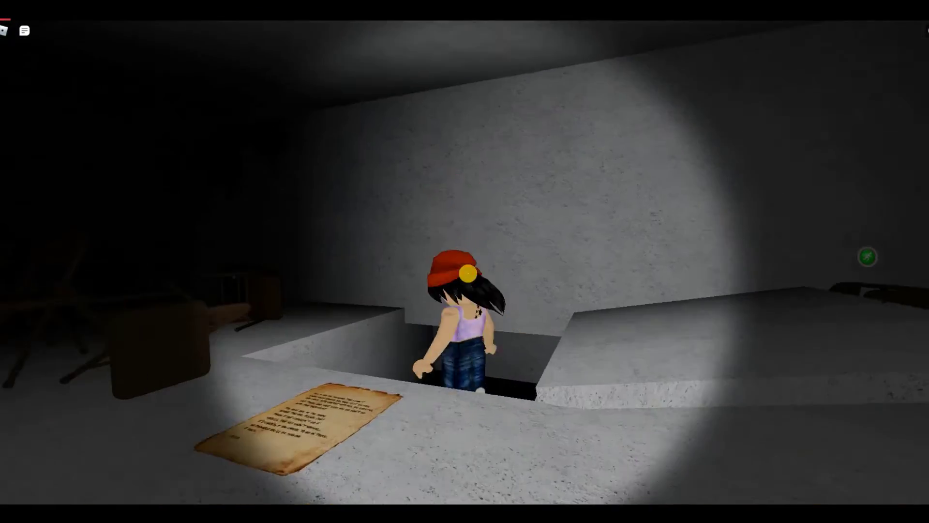
key("w")
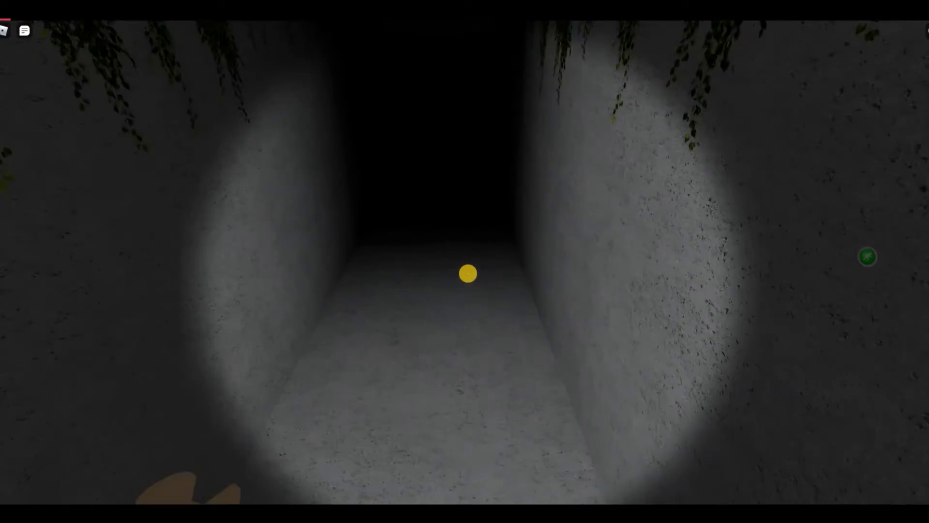
key("w")
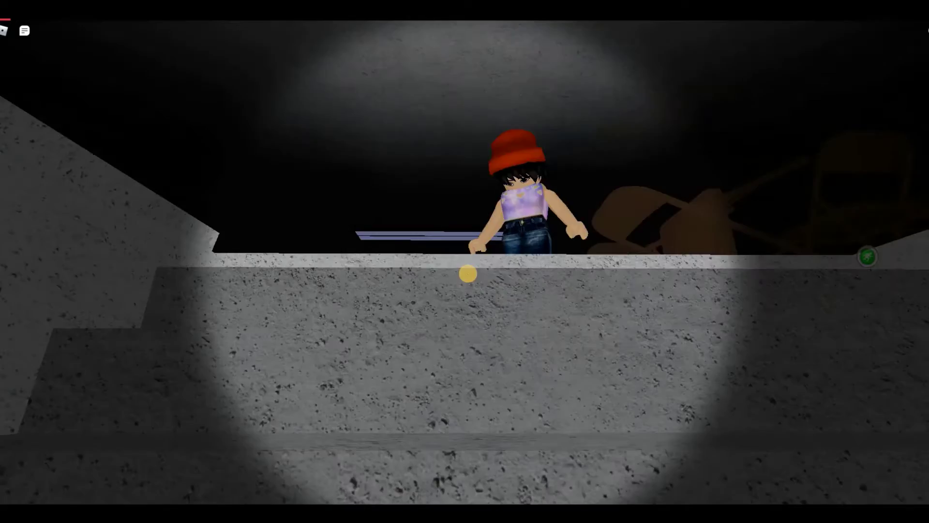
key("w")
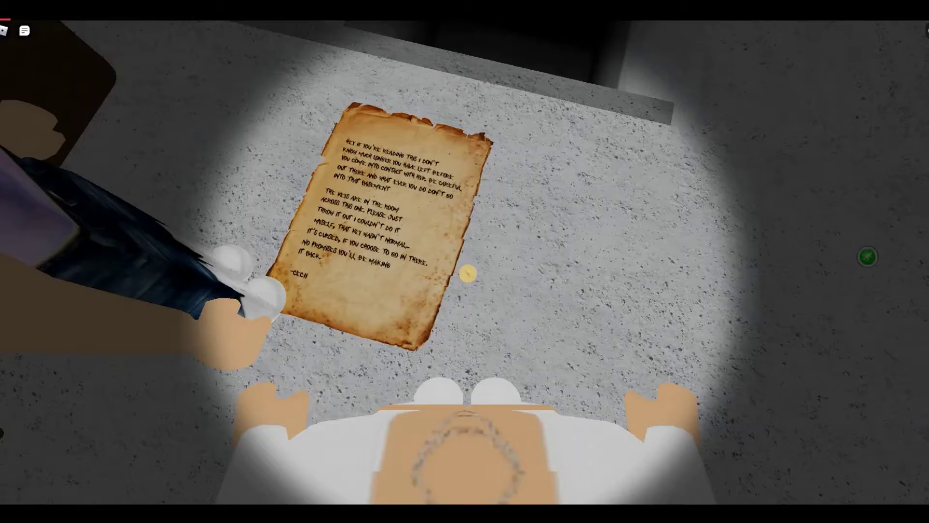
key("w")
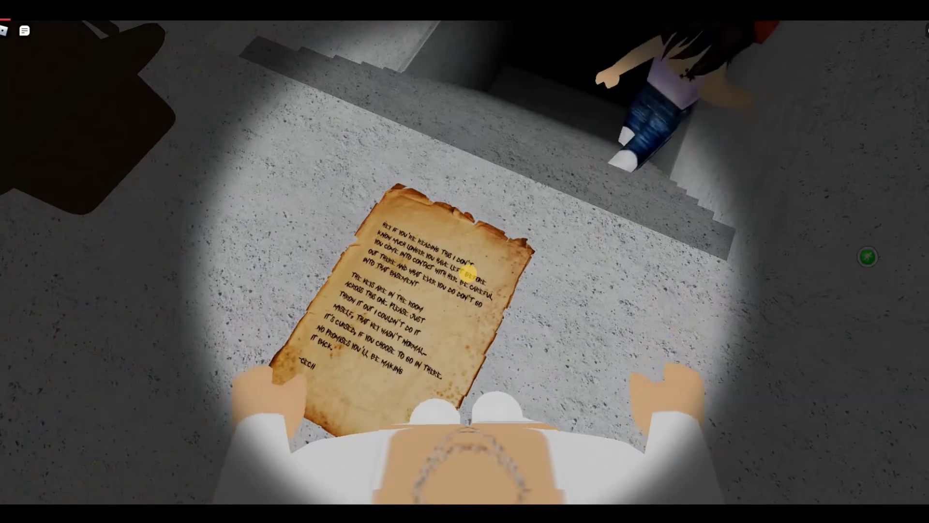
key("w")
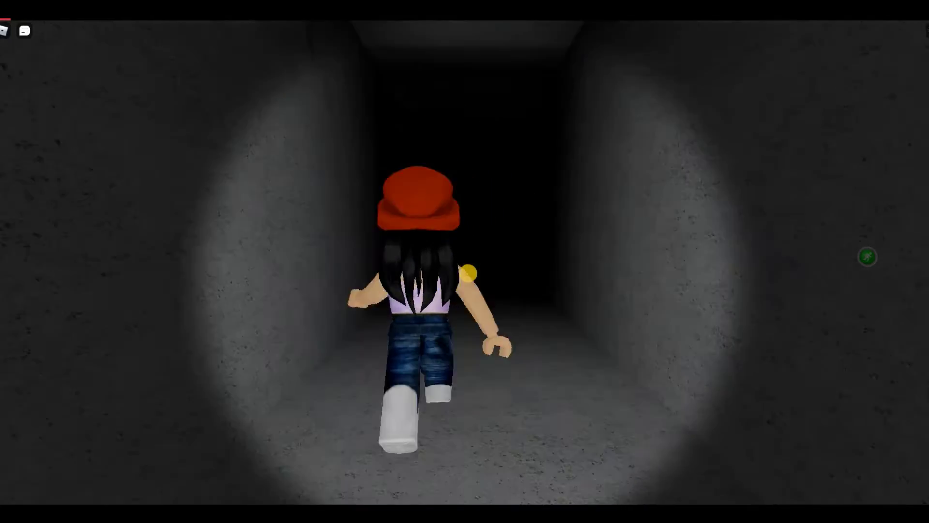
- Check the stairs and chair room, then return through the dark doorway using the flashlight
key("w")
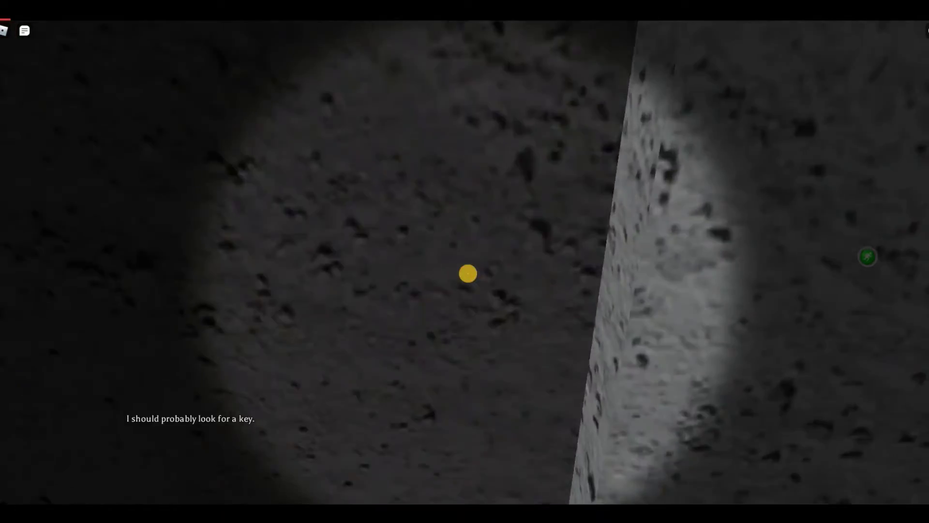
scroll(468, 273, "up", 5)
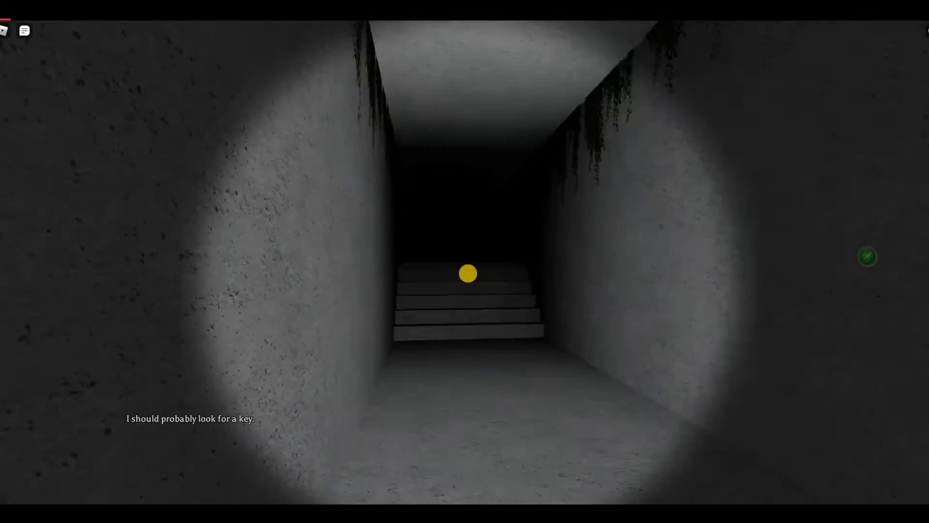
key("w")
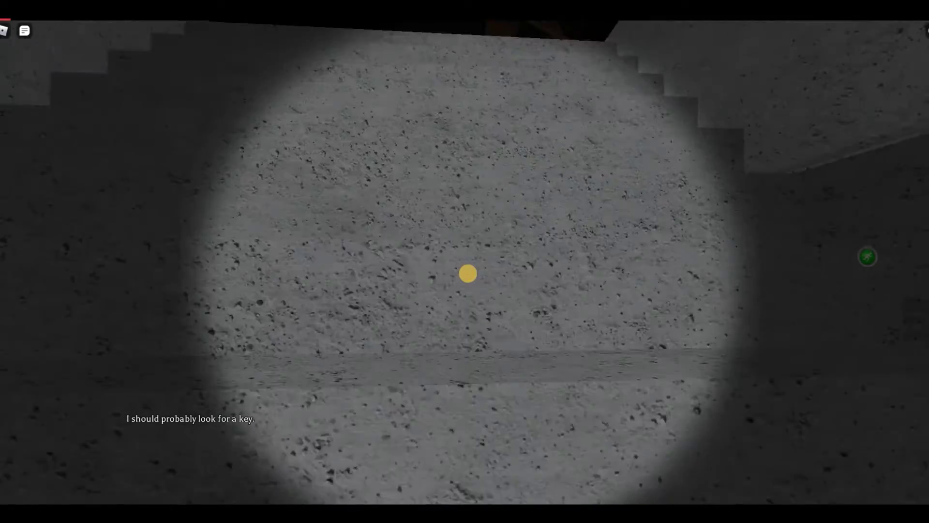
key("w")
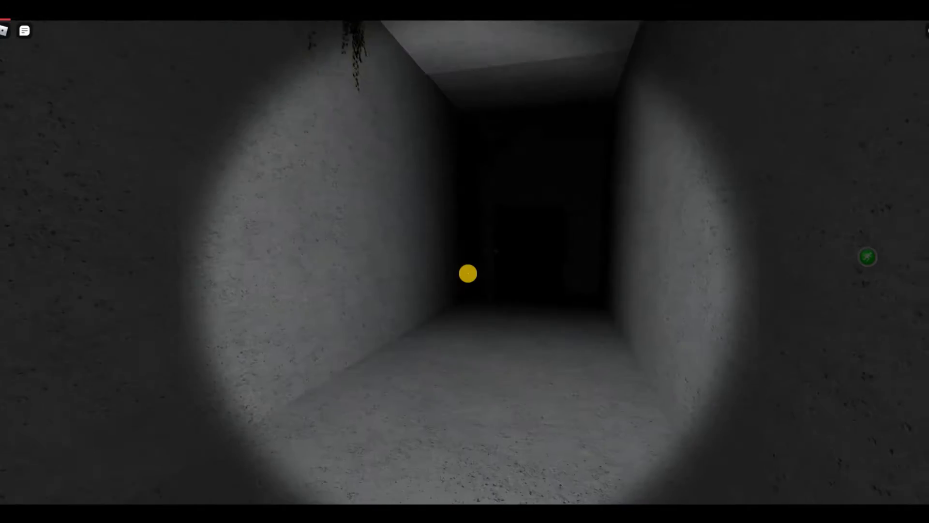
key("w")
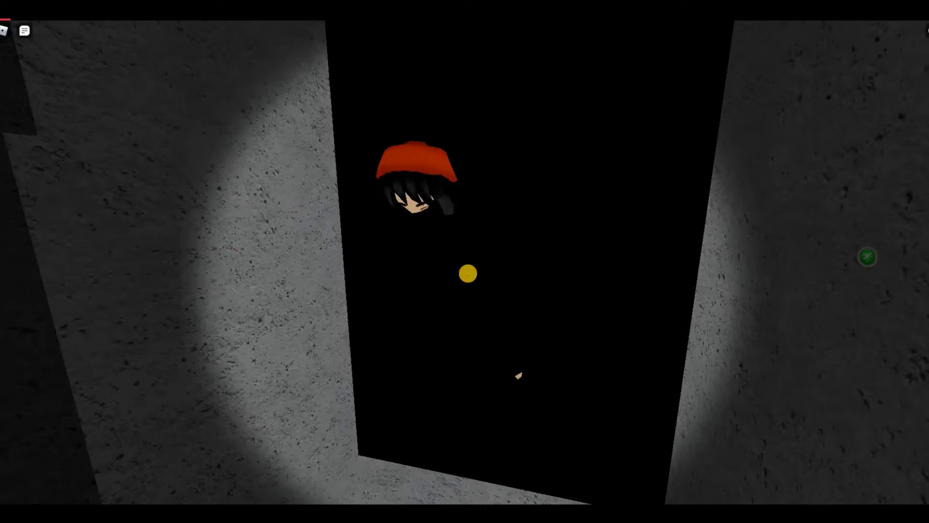
key("f")
key("f")
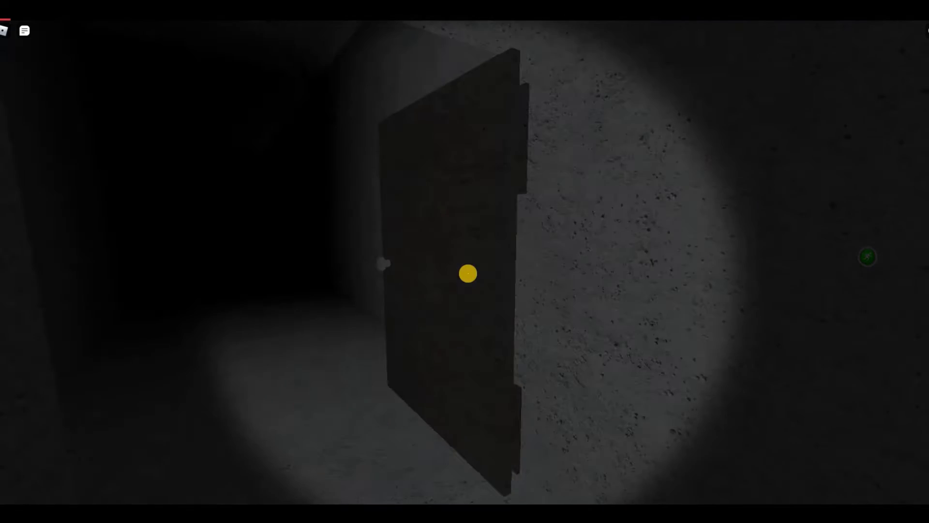
- Toggle the flashlight and chase the other player through darkness onto the neon-lit street
left_click(468, 273)
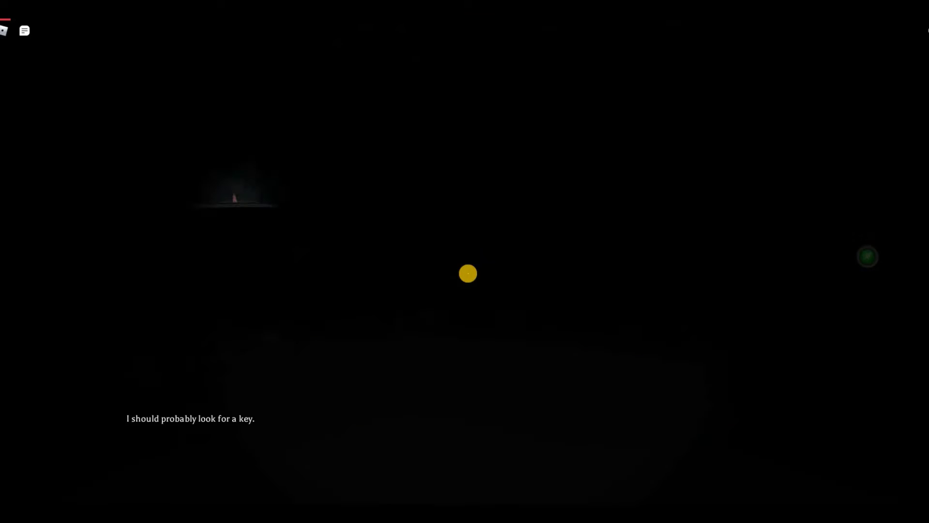
key("w")
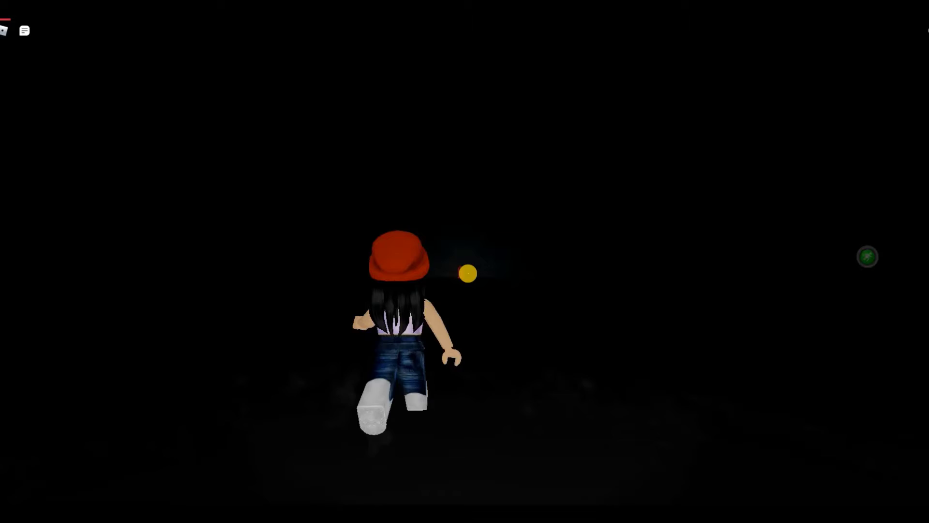
key("a")
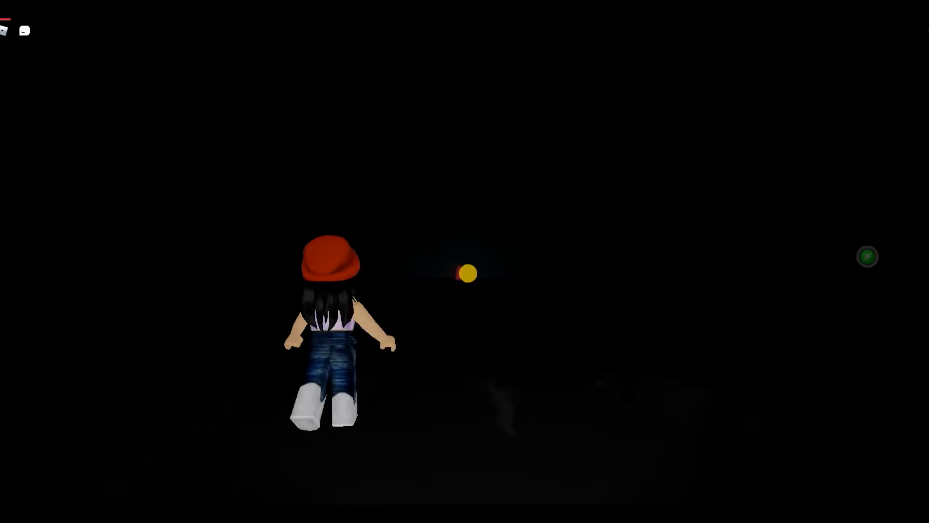
key("a")
key("w")
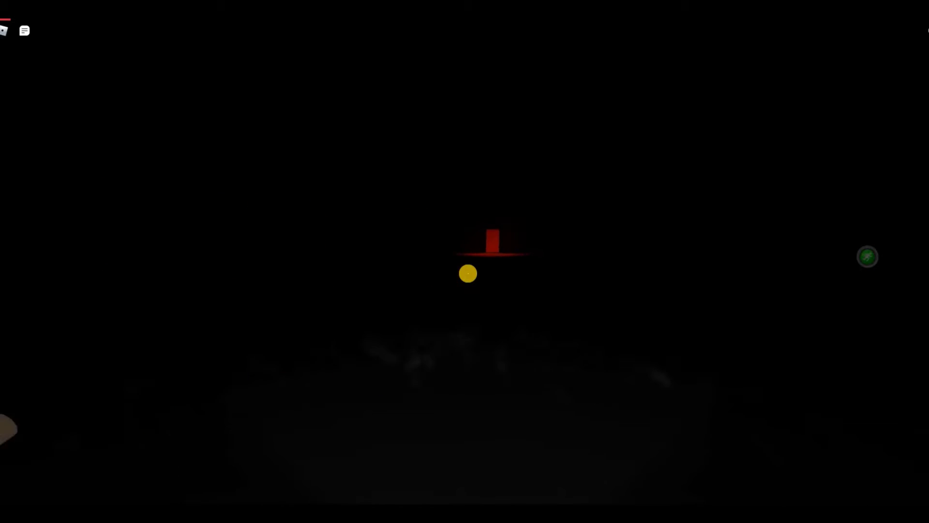
key("d")
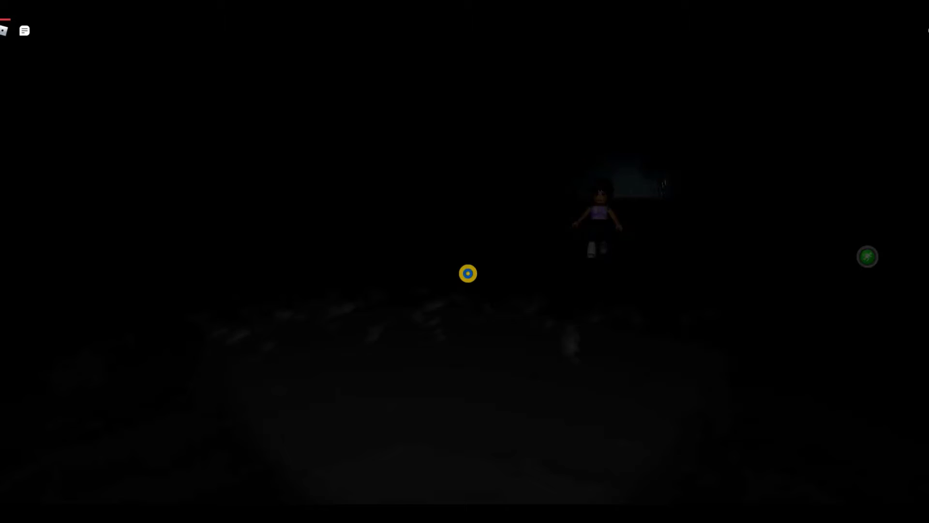
key("a")
key("w")
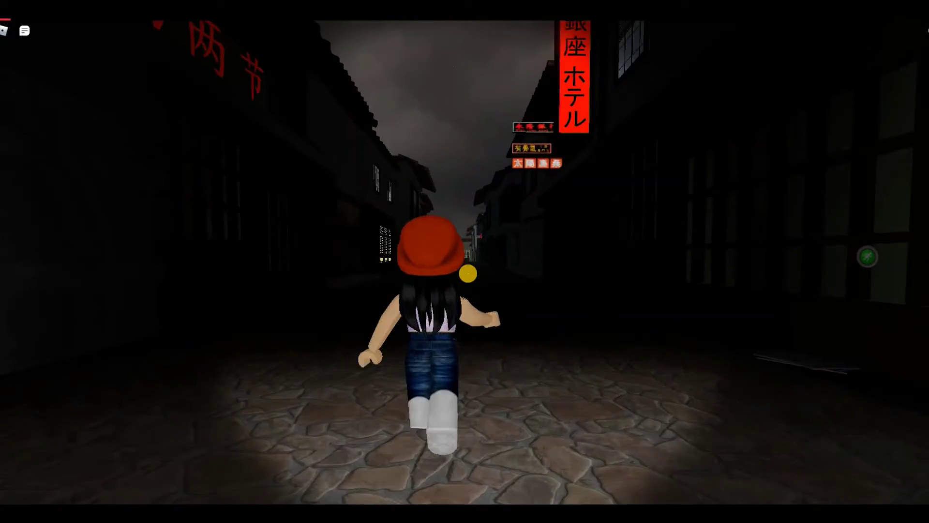
- Run down the dark street past the neon sign and the hotel sign
key("d")
key("w")
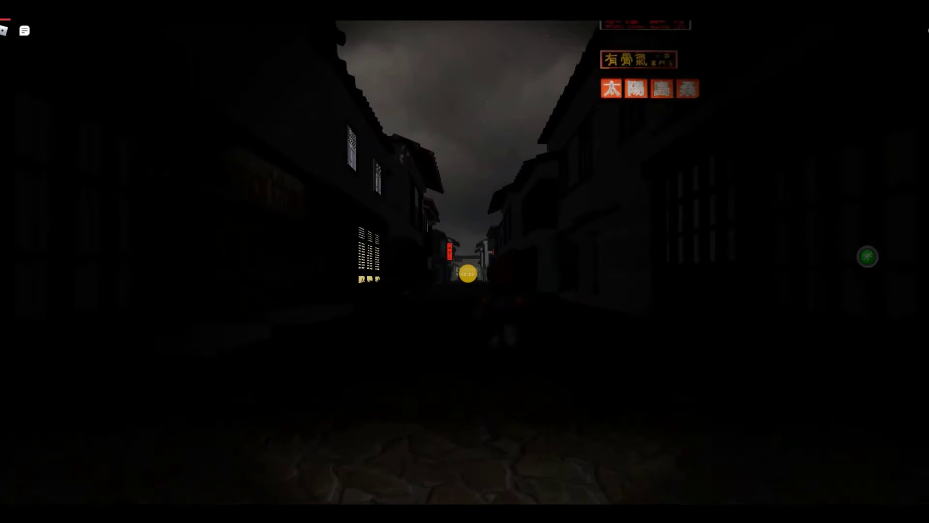
key("w")
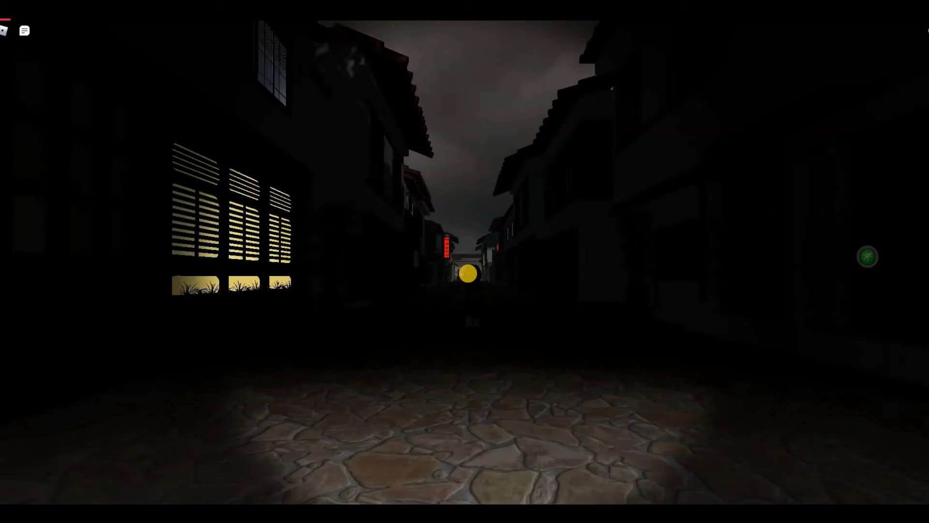
key("w")
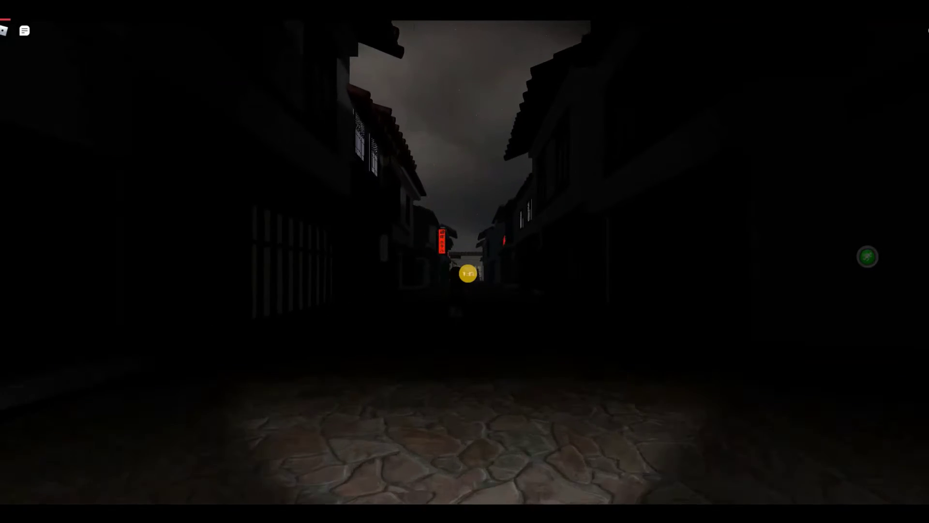
key("w")
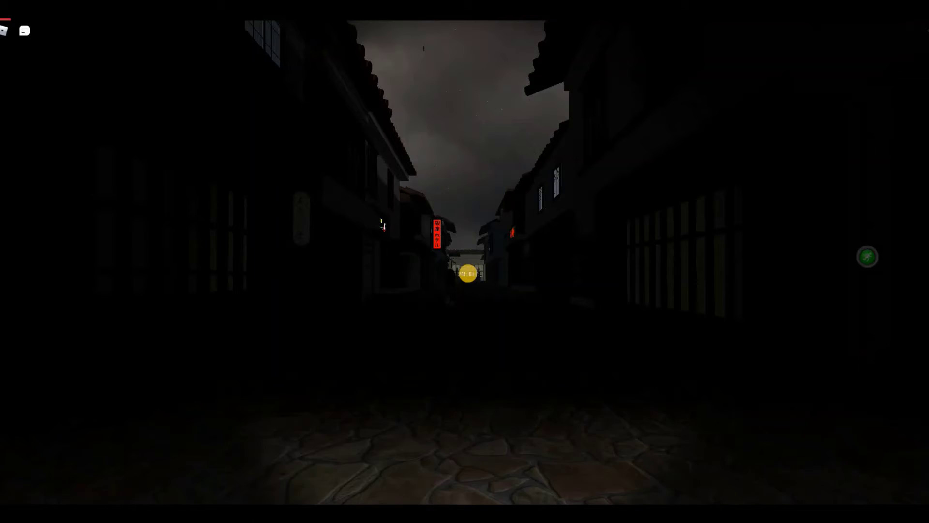
key("w")
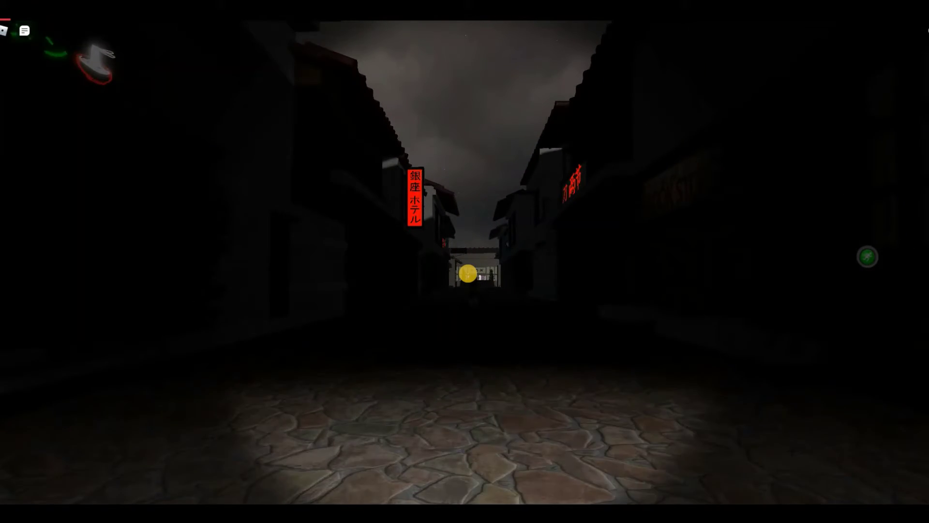
key("w")
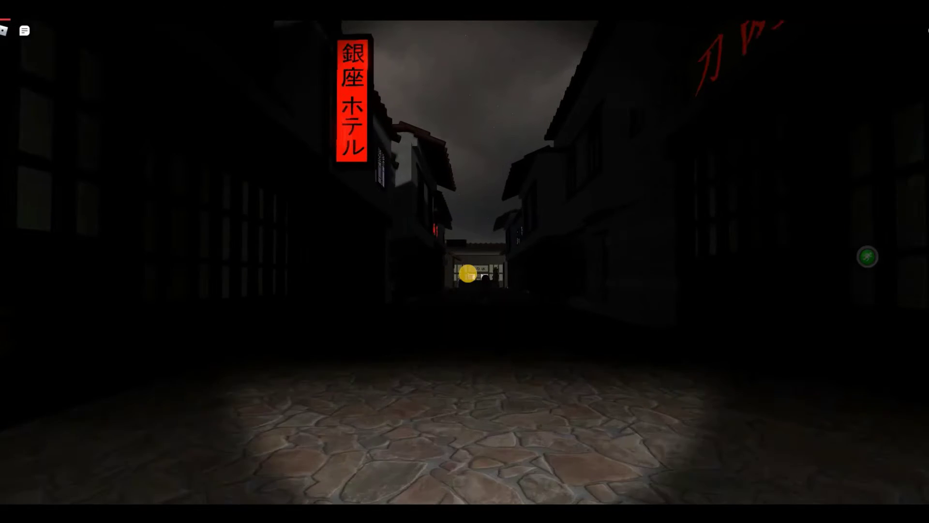
key("w")
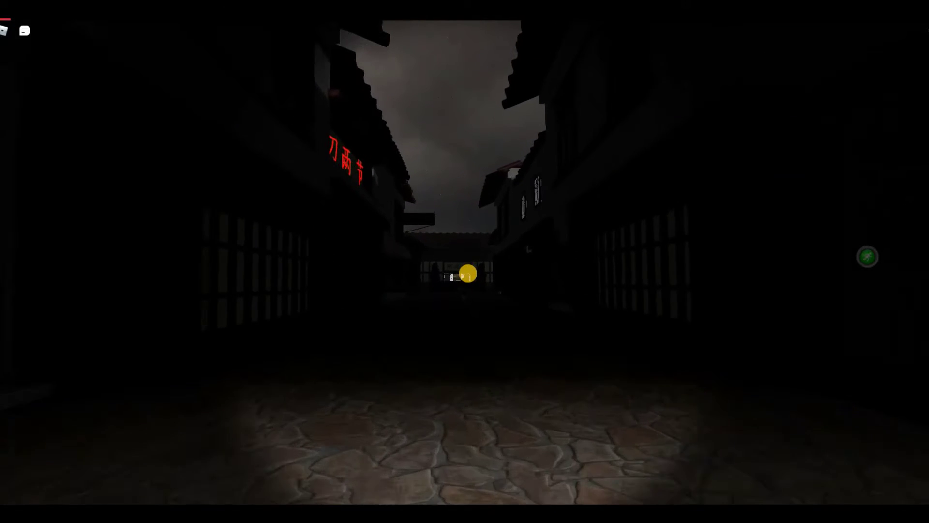
- Walk the alley to the gate, cross the wooden bridge and enter the curtained corridor
key("w")
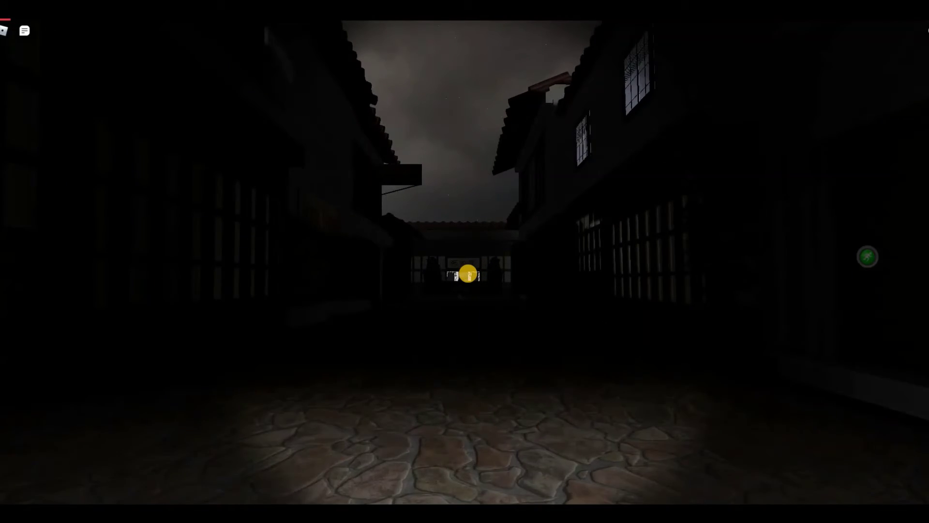
key("w")
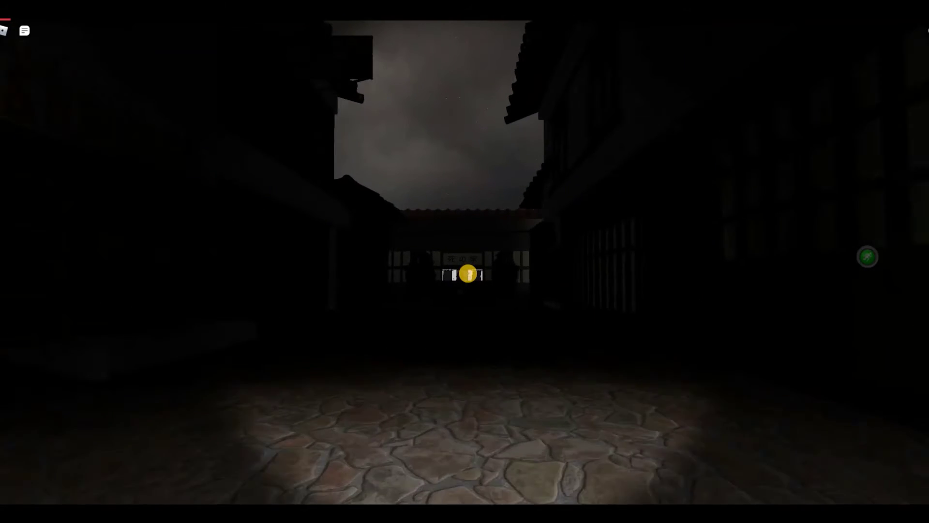
key("w")
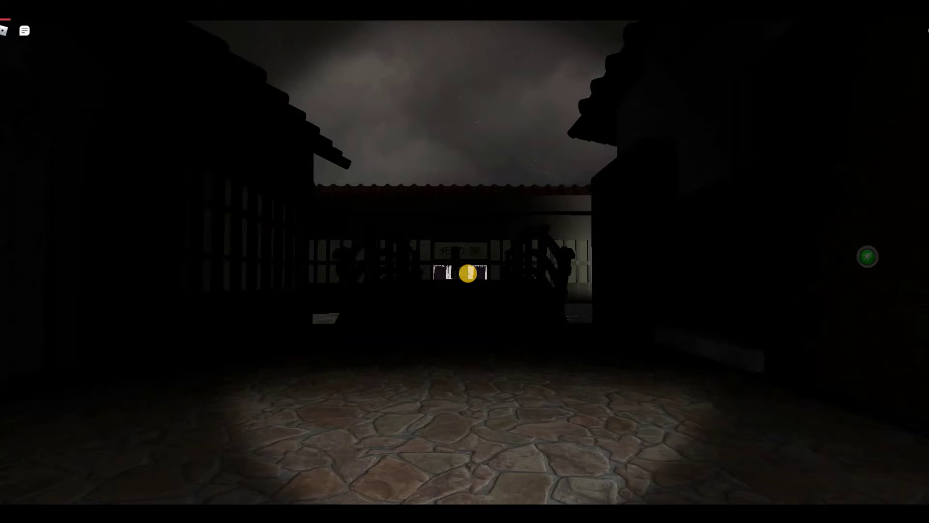
key("w")
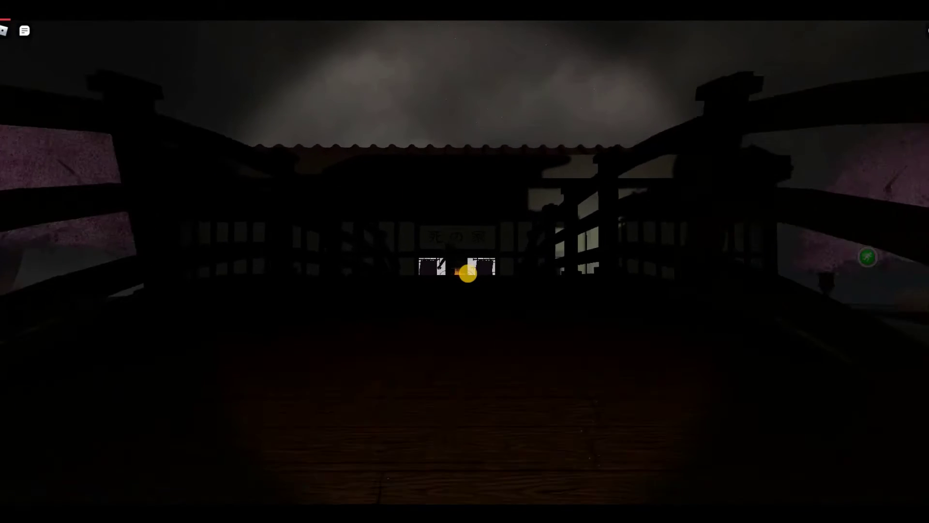
key("w")
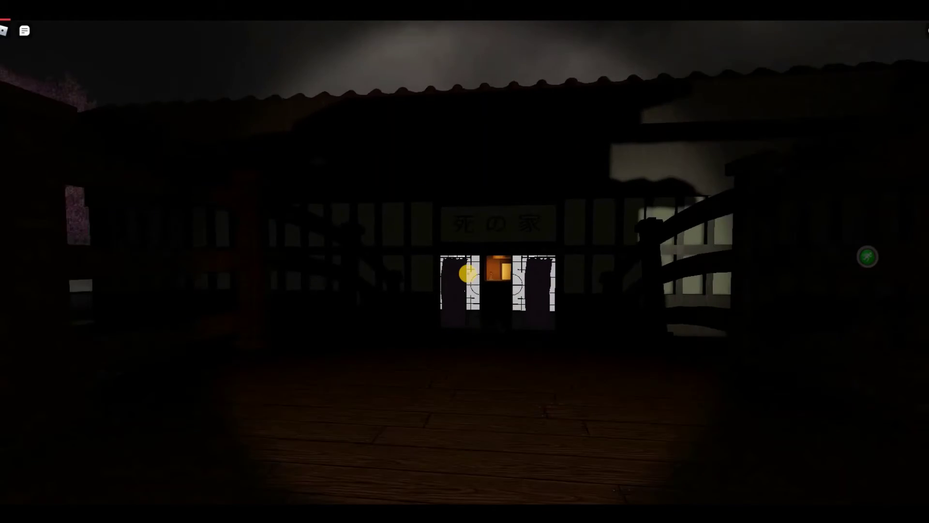
key("w")
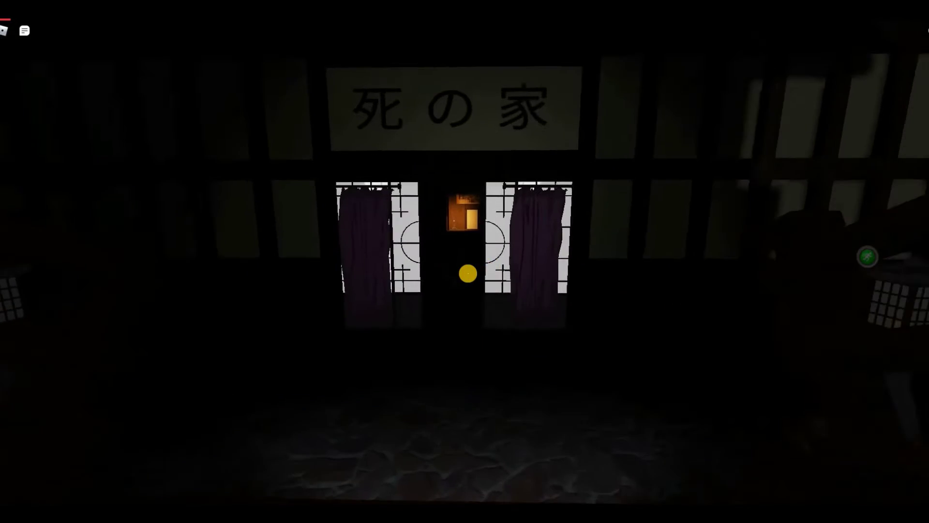
key("w")
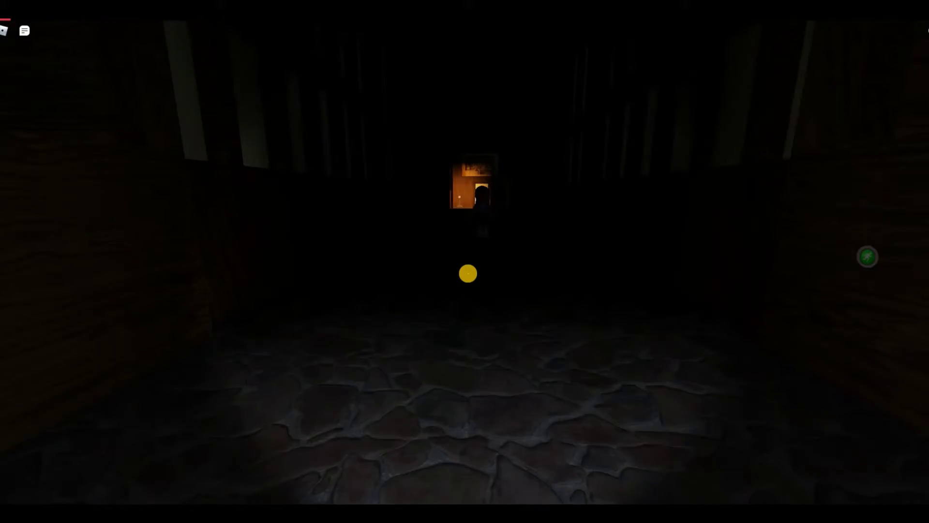
key("w")
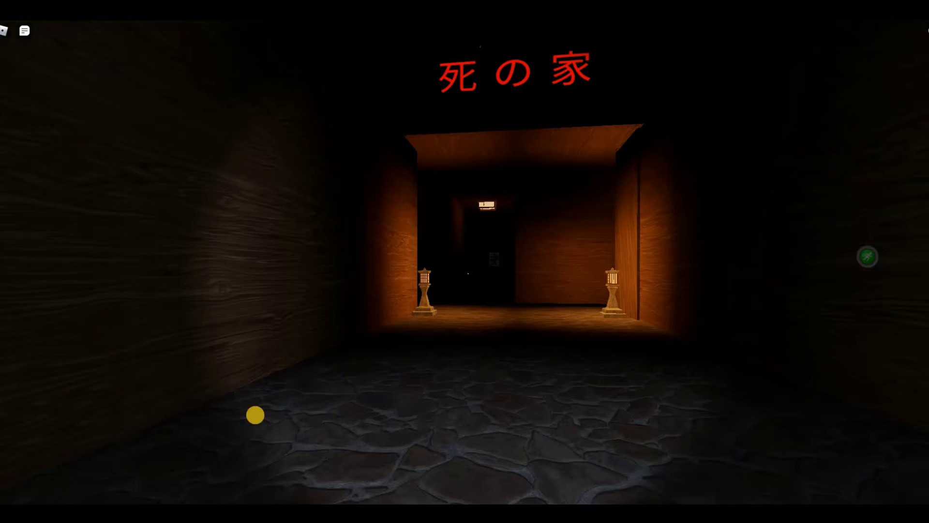
- Walk the lantern-lined corridor into the room and turn to face the maze map doorway
key("w")
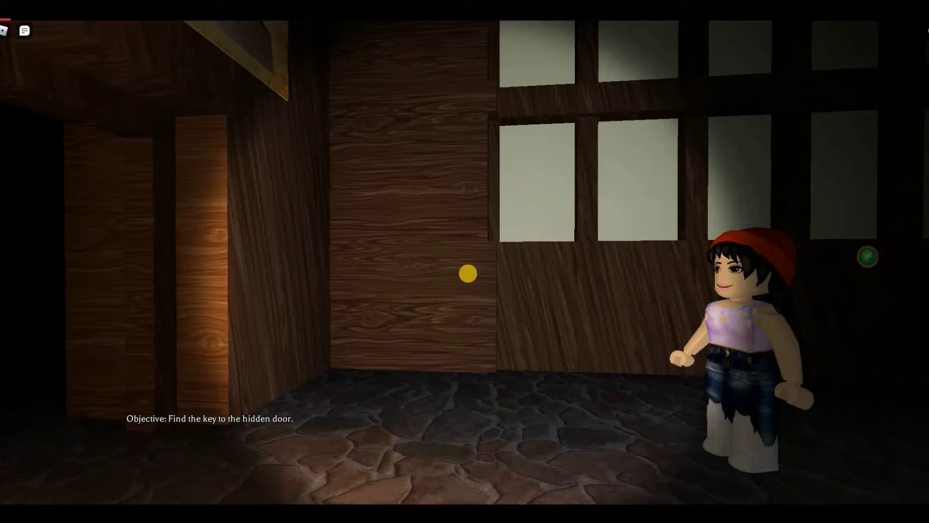
key("w")
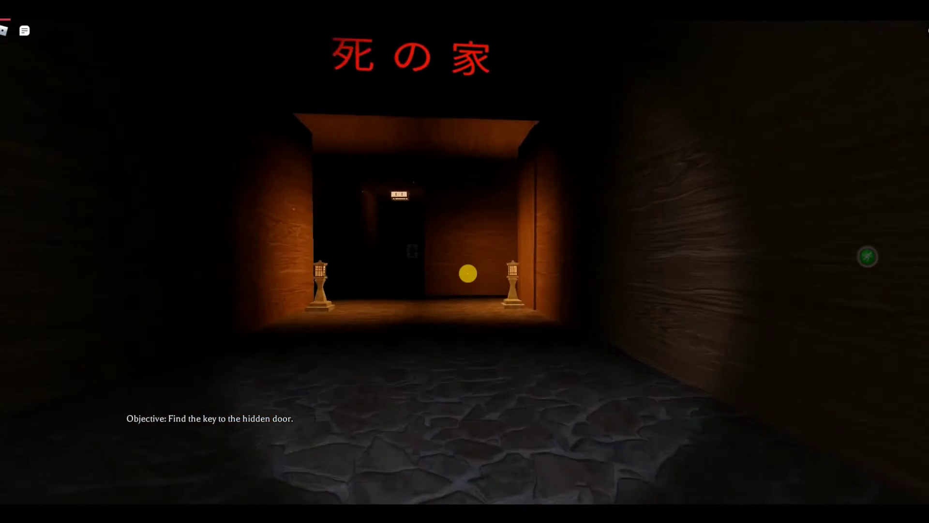
key("w")
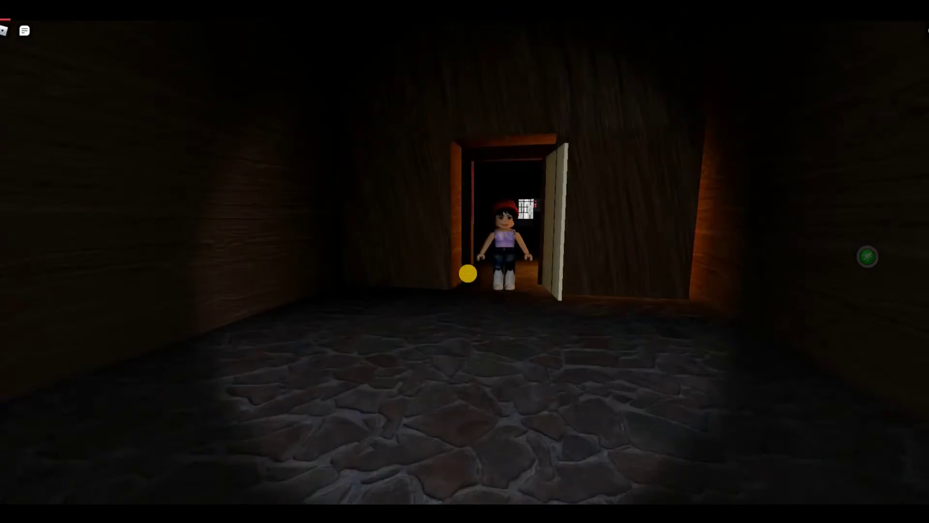
key("w")
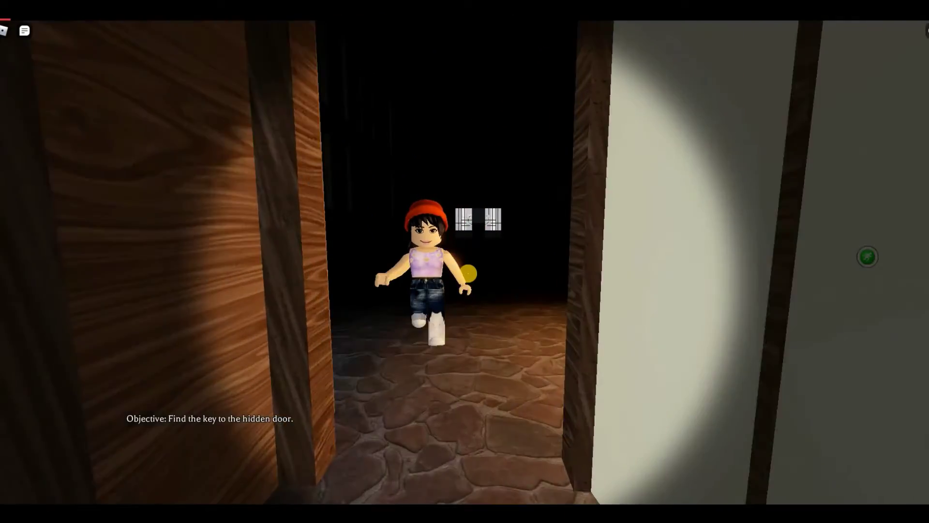
key("w")
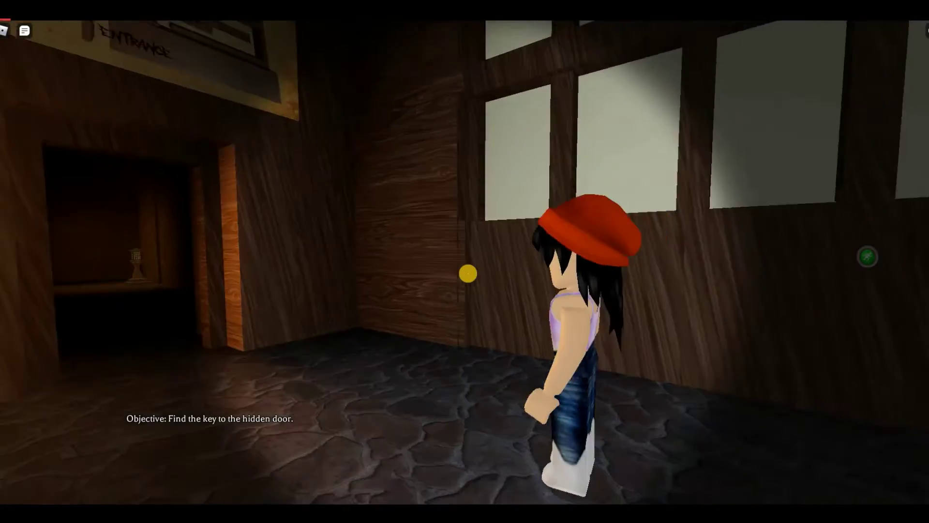
key("w")
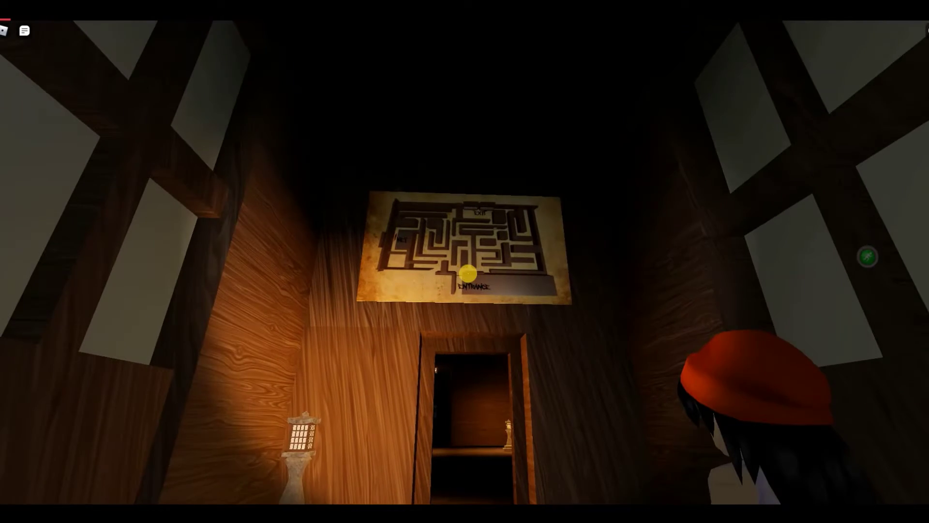
- Back away from the maze-map doorway and look along the window wall
key("s")
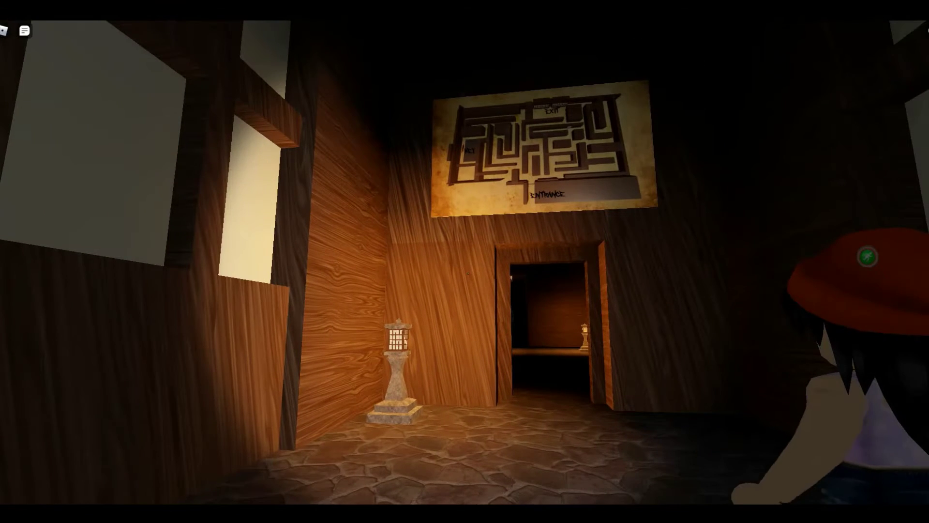
key("w")
key("w")
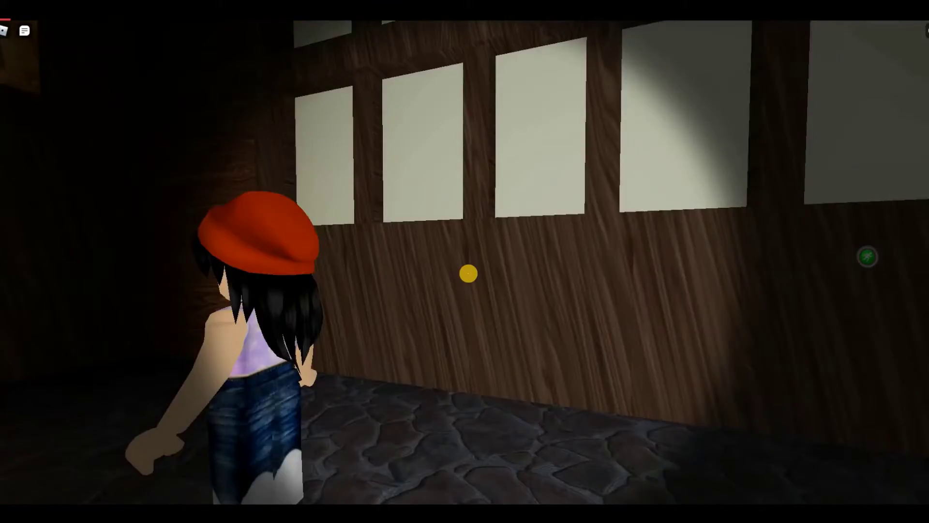
key("w")
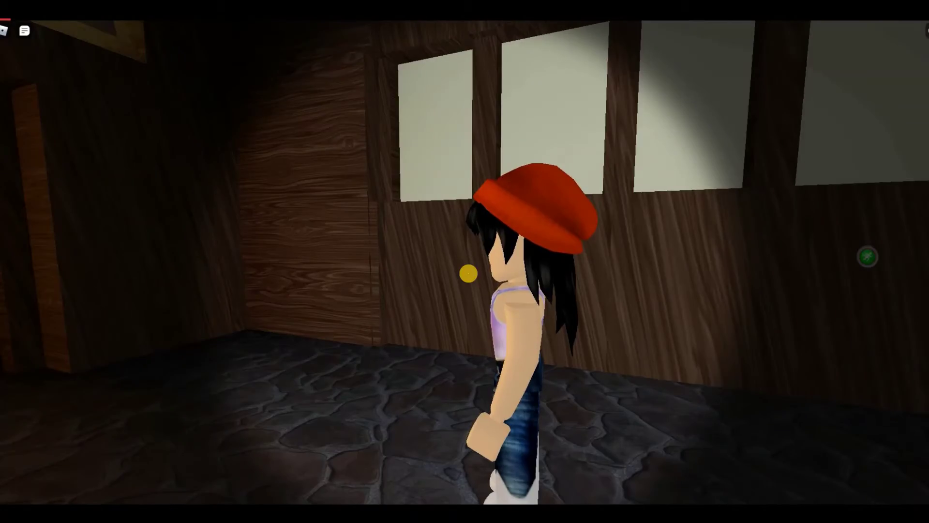
key("s")
key("w")
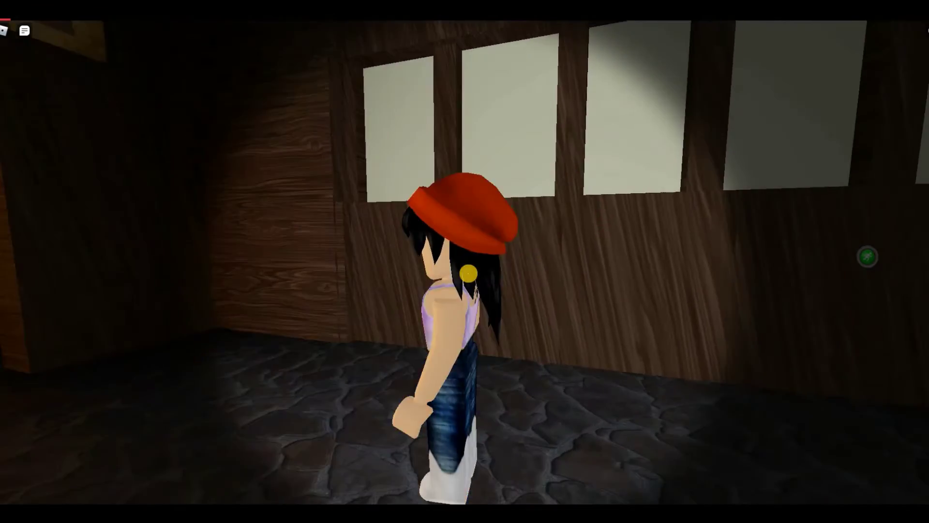
key("s")
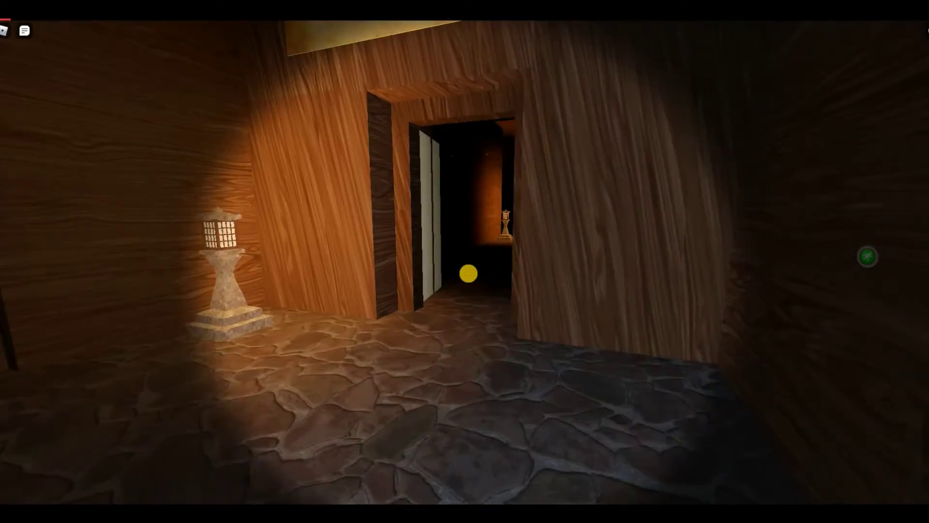
key("a")
key("s")
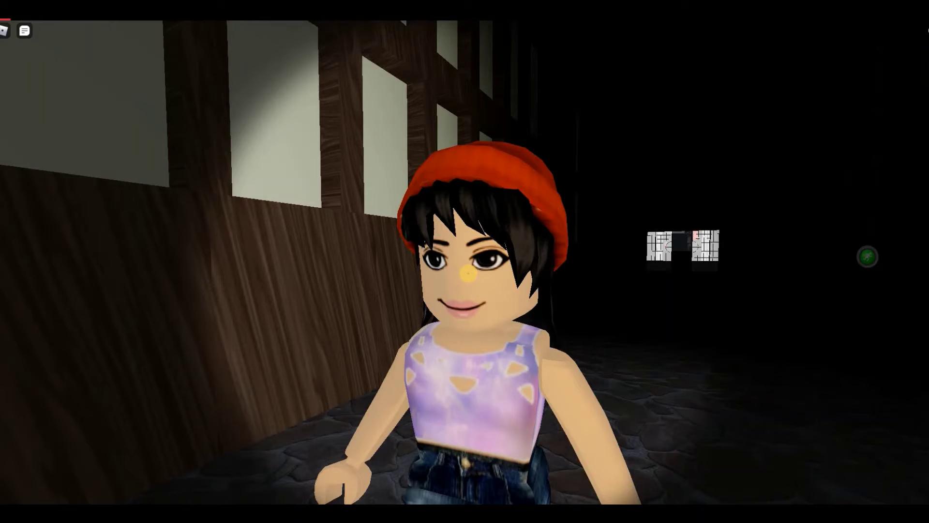
- Check the dark corridor, then return through the lit room's doorway to the lit corridor
key("s")
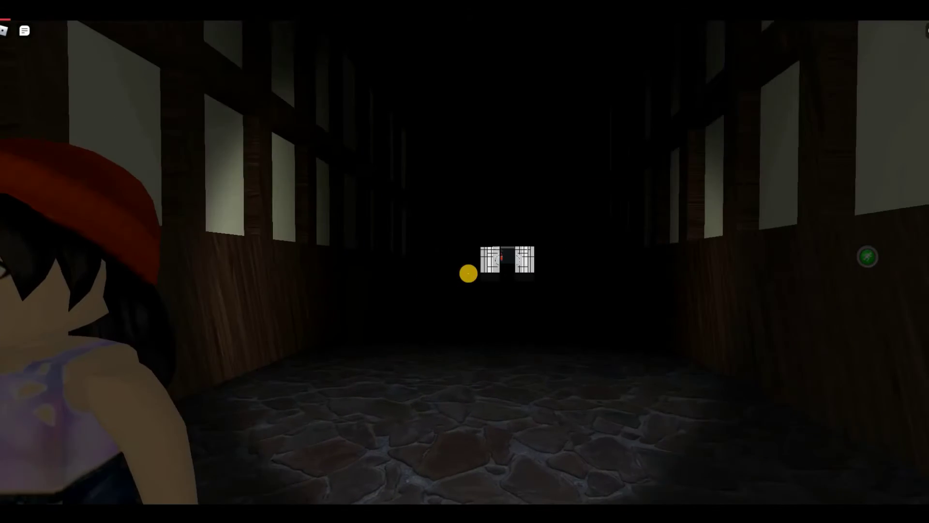
key("s")
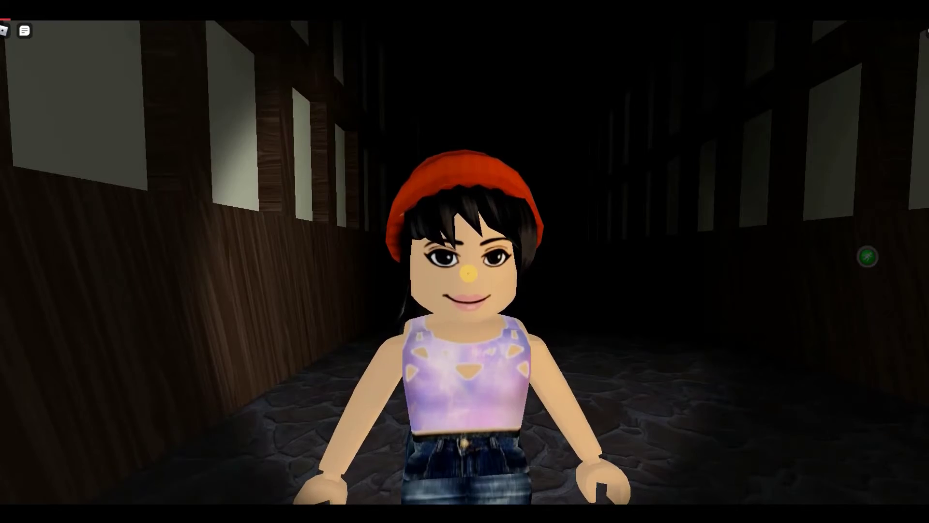
key("s")
key("w")
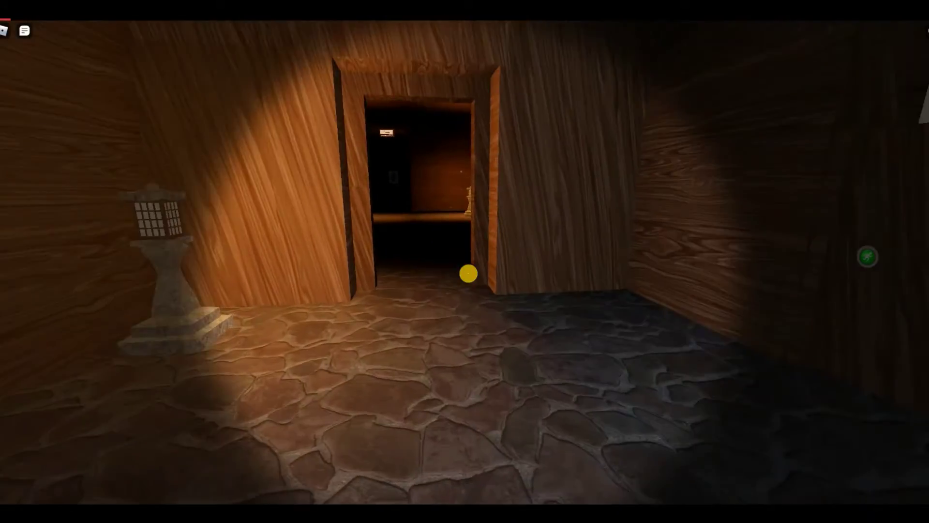
key("w")
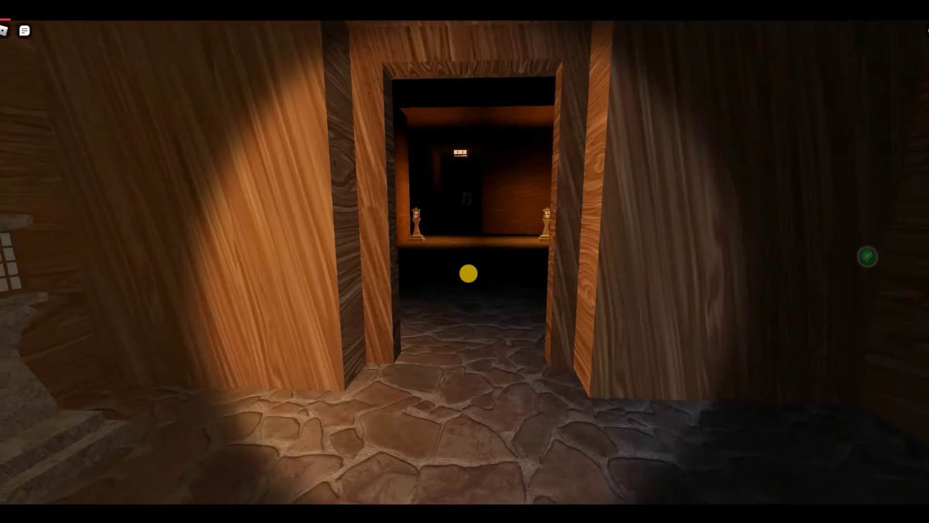
- Walk the lantern-lit corridor, stepping in and out of the dark room beside it
key("w")
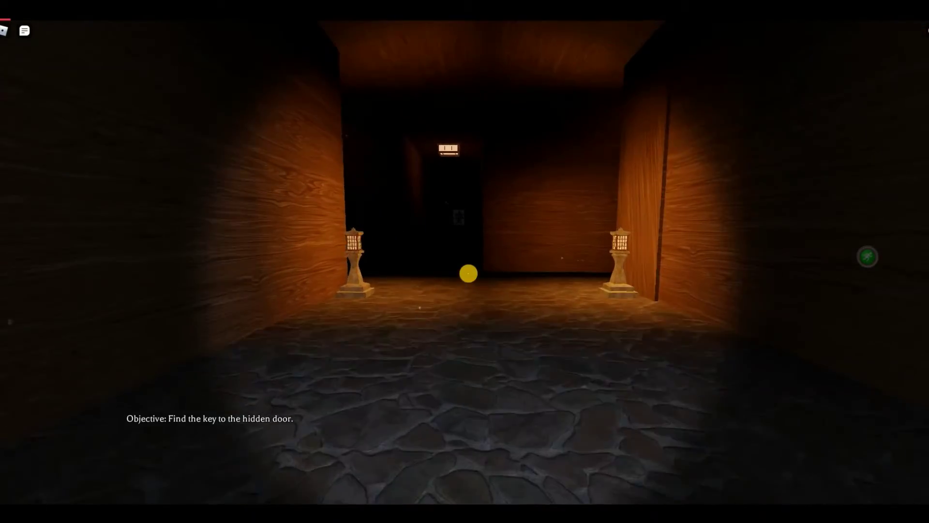
key("w")
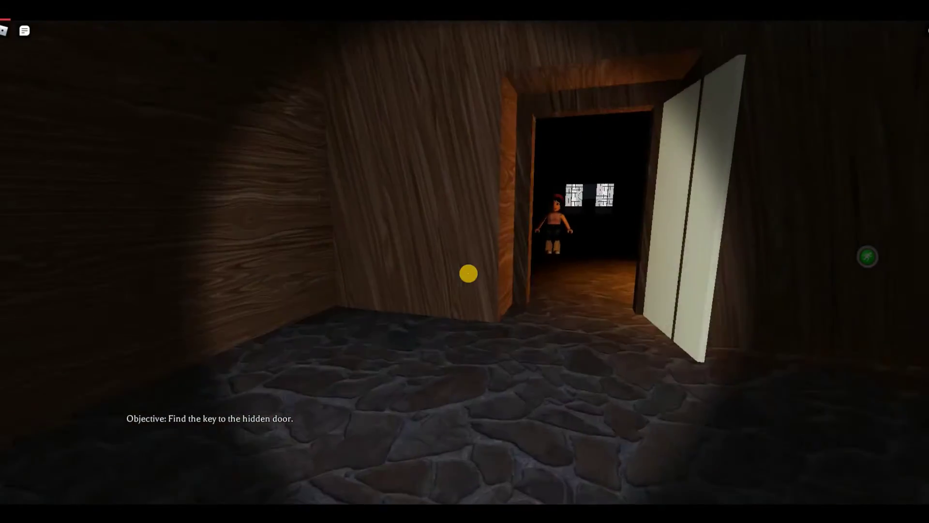
key("w")
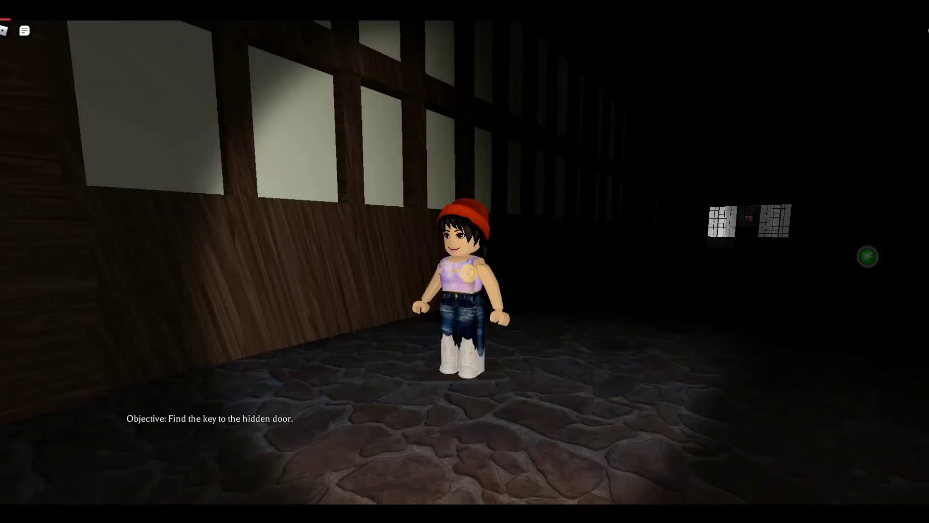
key("w")
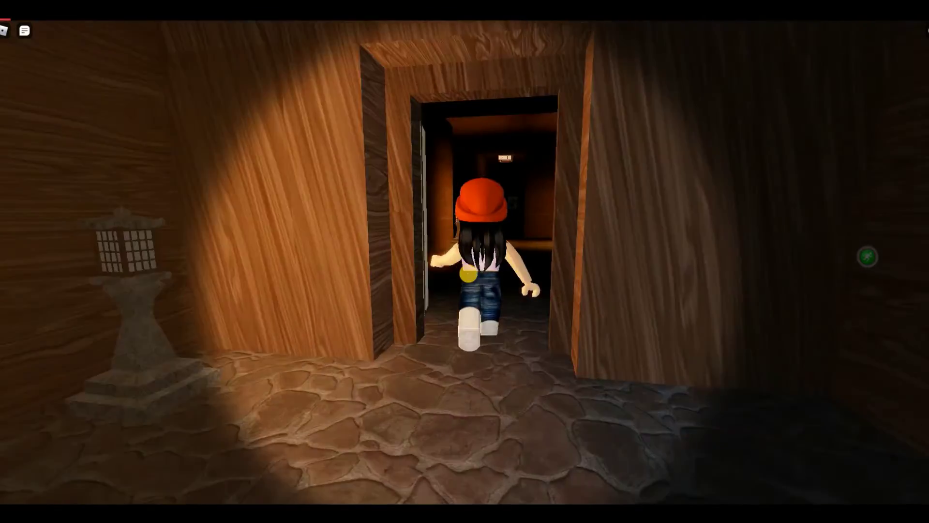
key("w")
key("w")
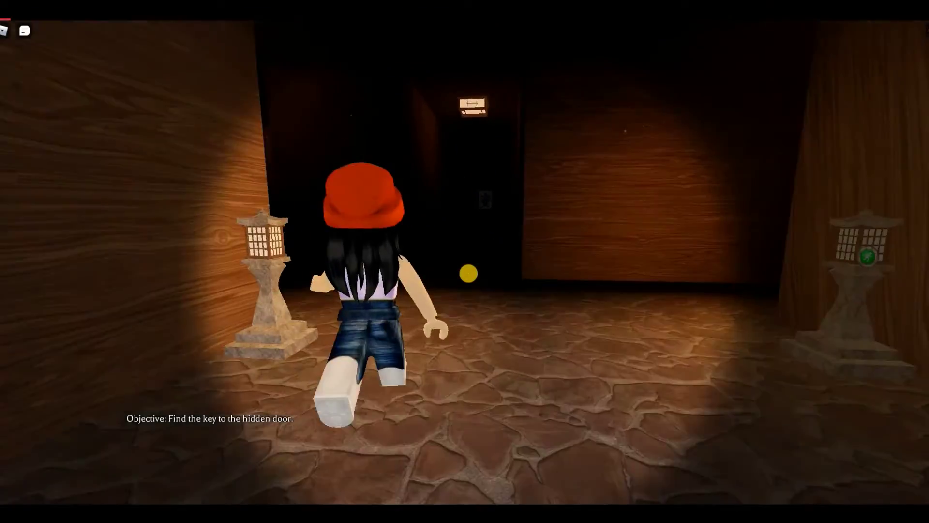
key("w")
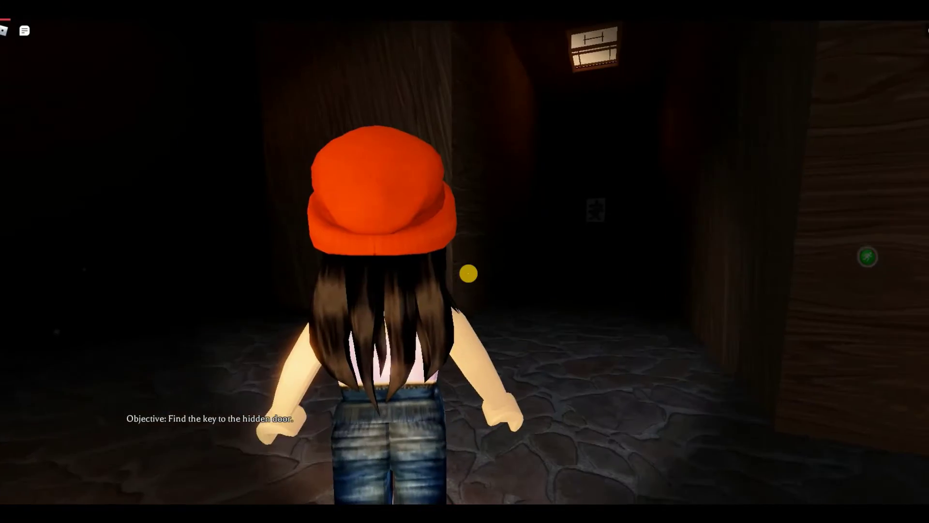
key("w")
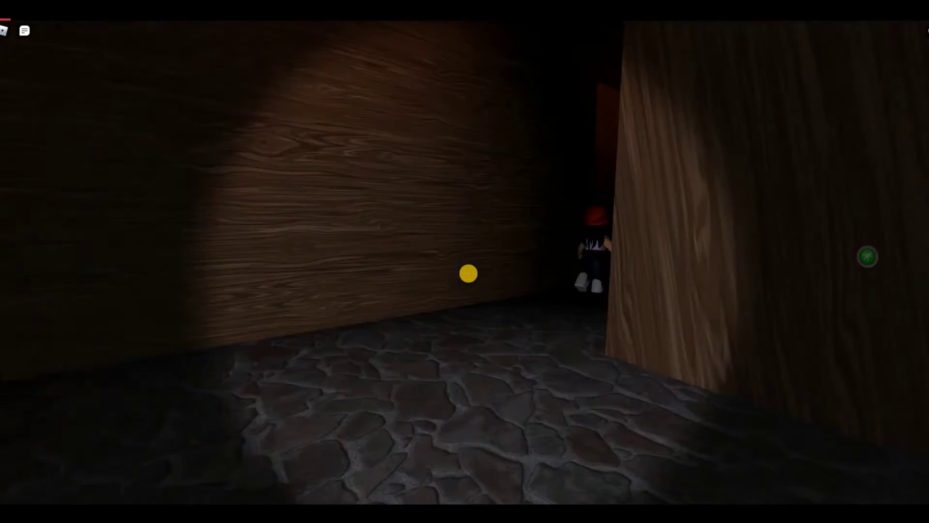
- Press on through the dark wooden maze corridors toward the lit alcove
key("w")
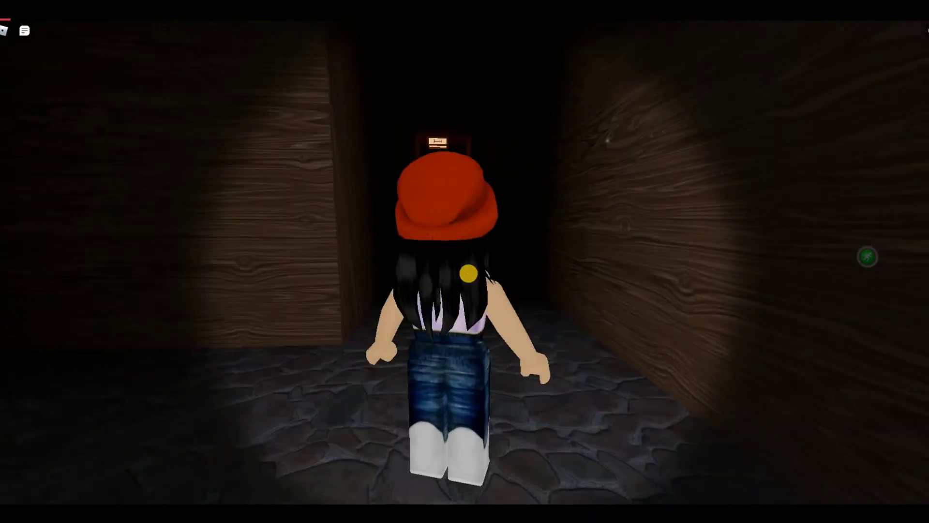
key("w")
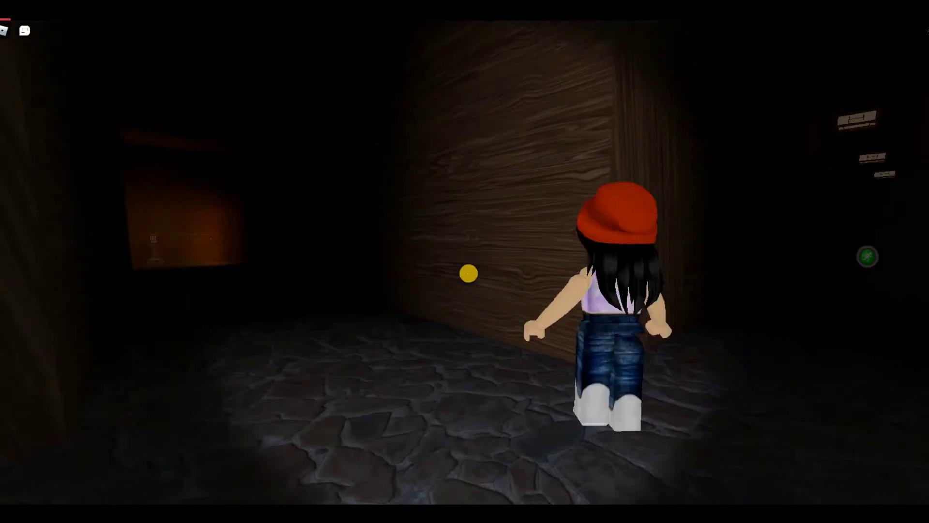
key("w")
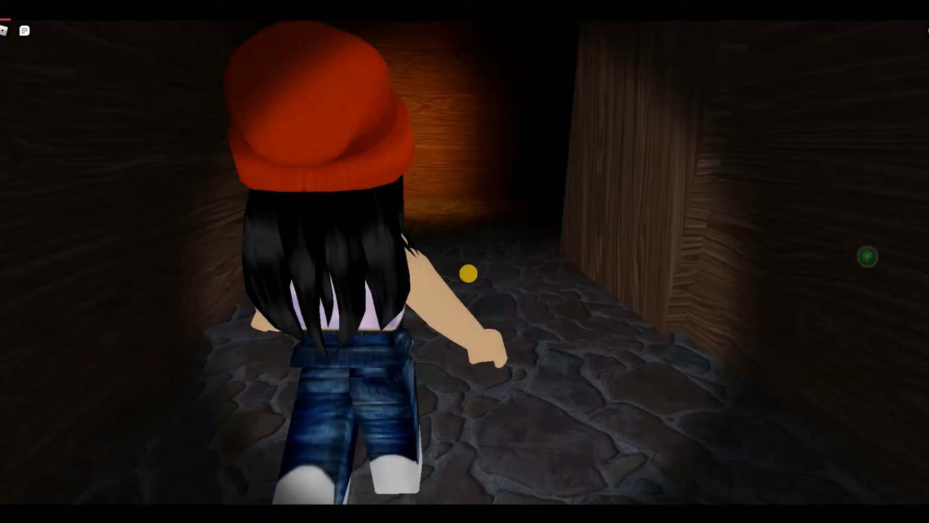
key("w")
key("w")
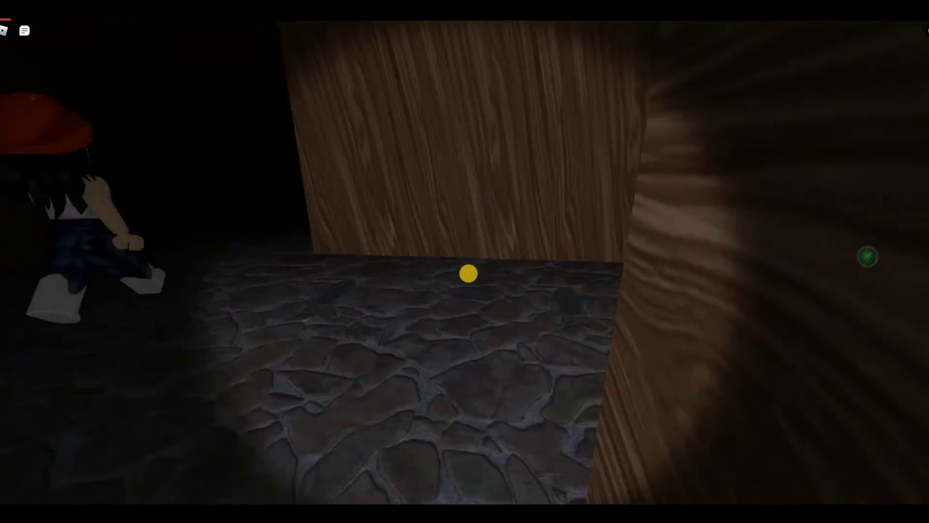
key("w")
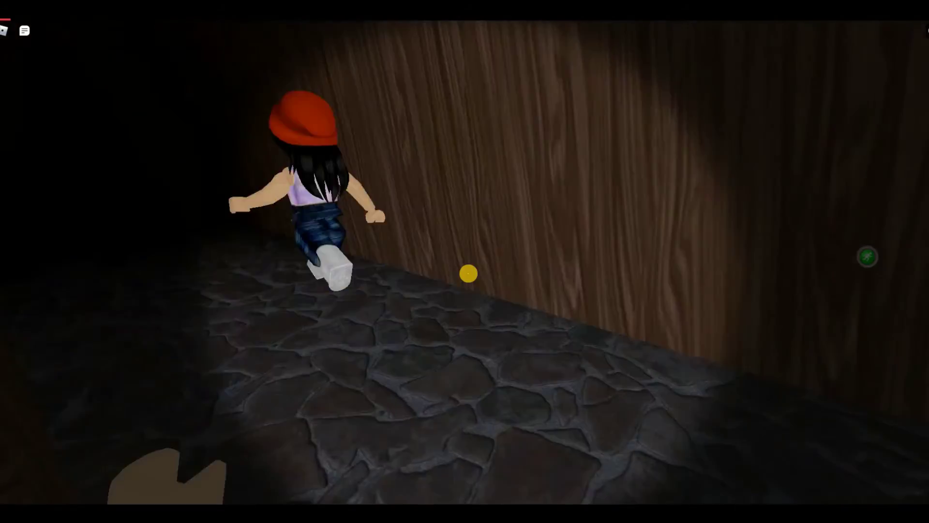
- Reach the lit lantern alcove and look around the wall with the sign
key("w")
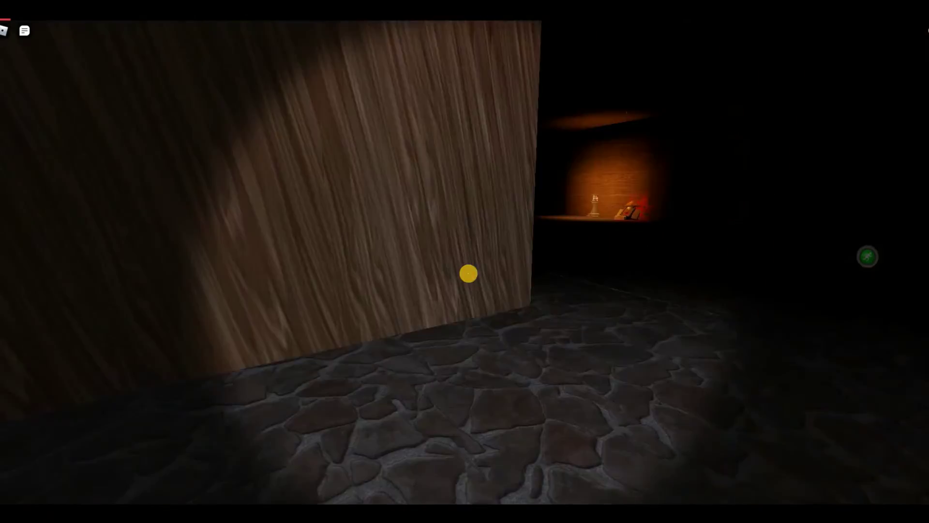
key("w")
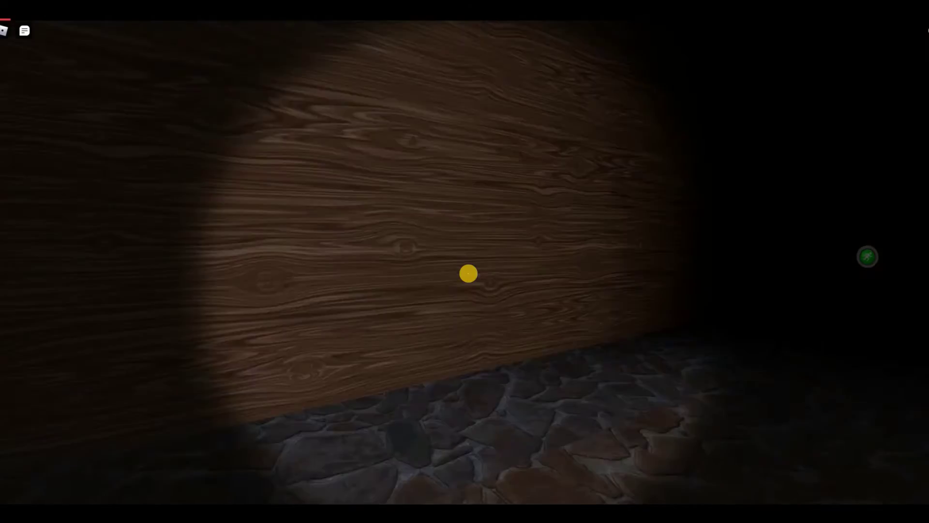
left_click_drag(468, 273, 653, 273)
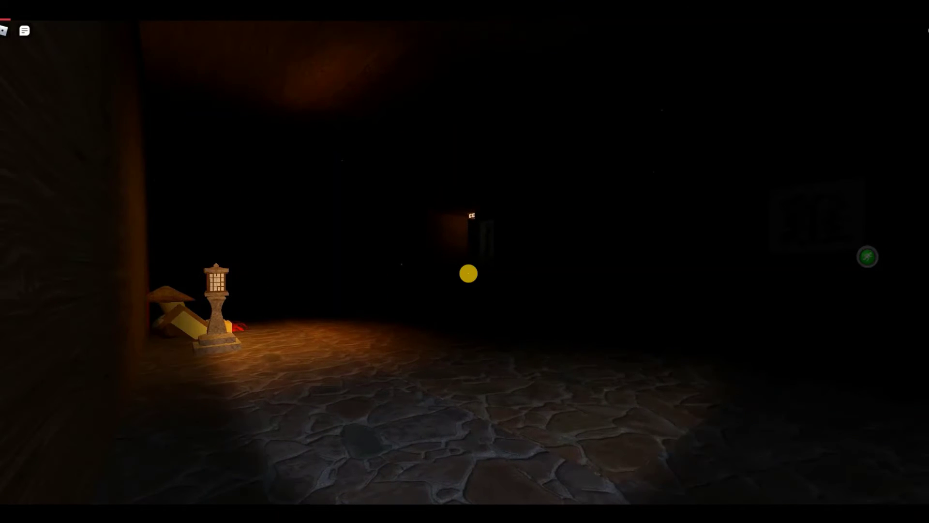
key("w")
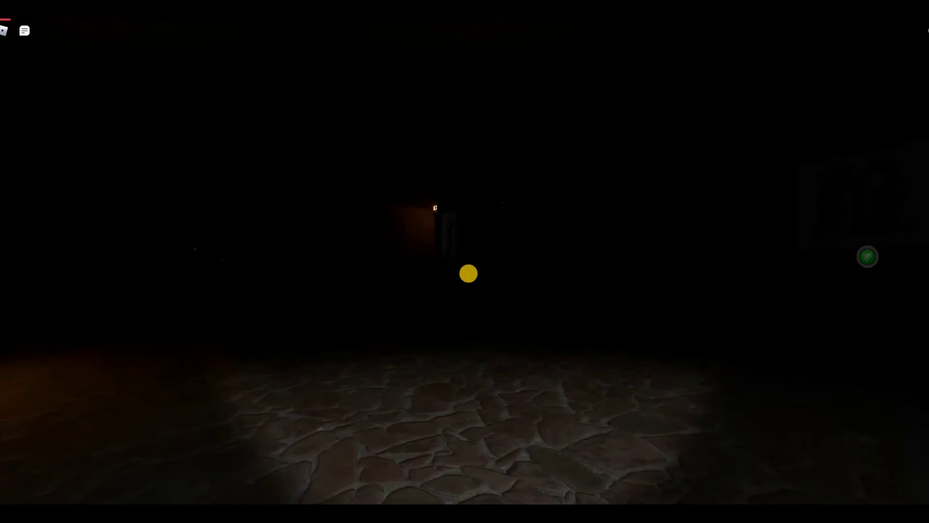
key("w")
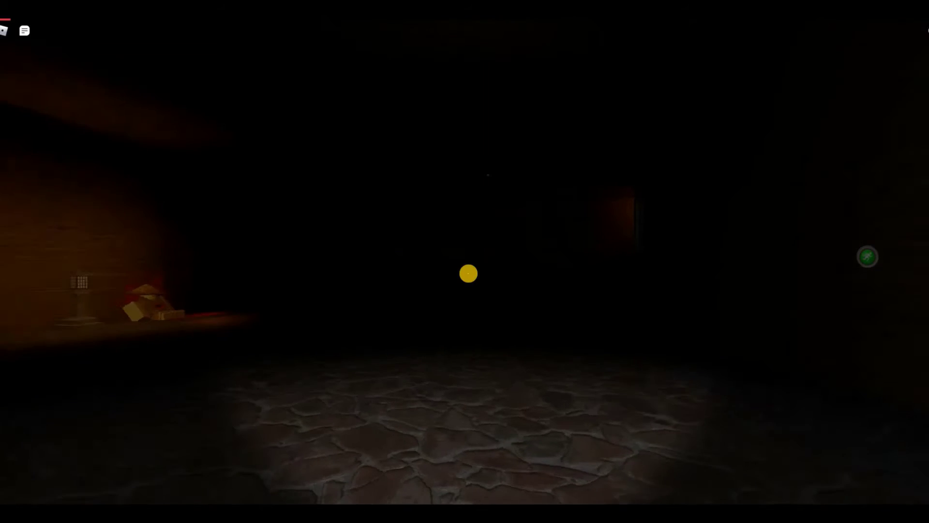
key("s")
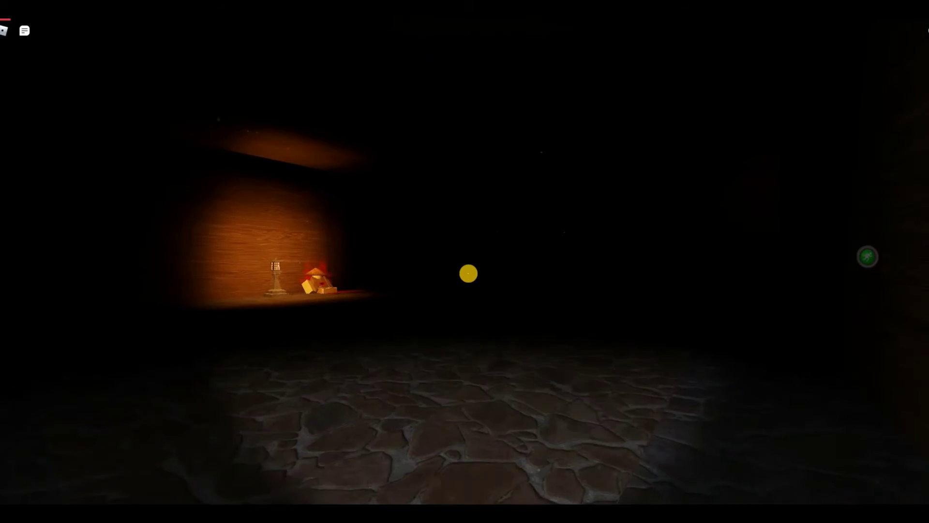
key("w")
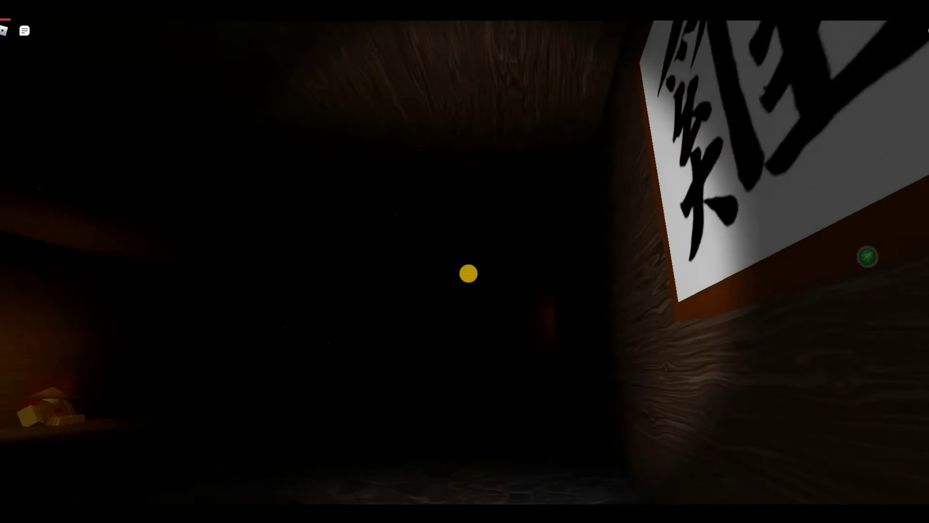
key("s")
key("w")
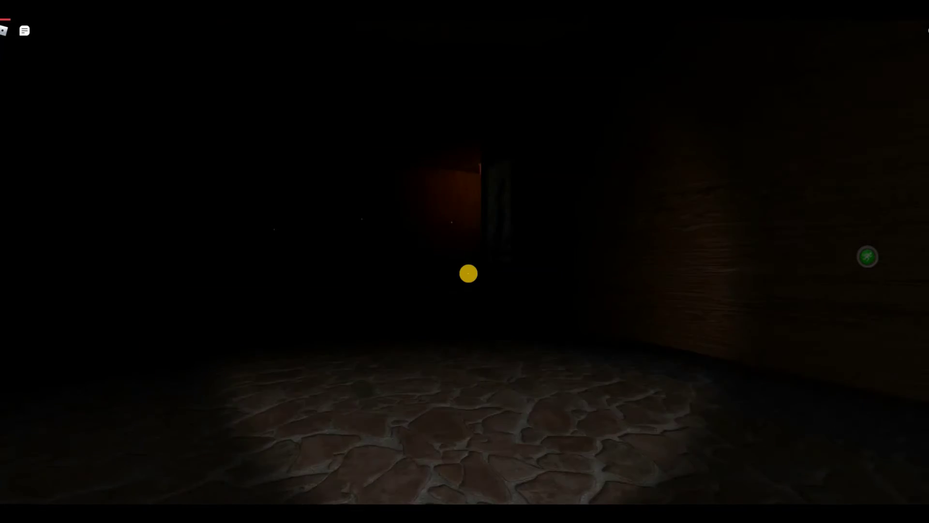
- Pass the bamboo painting and follow the lit-sign corridor back to the ENTRANCE doorway
key("w")
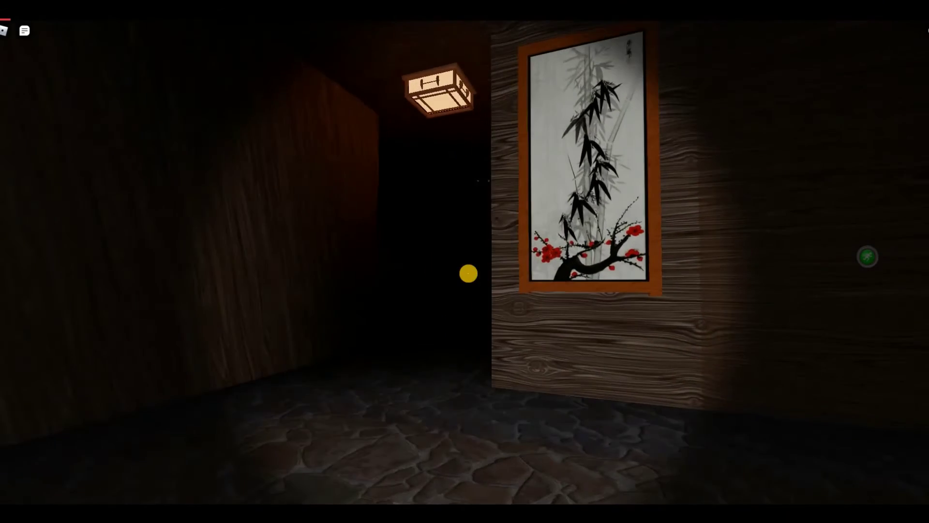
key("w")
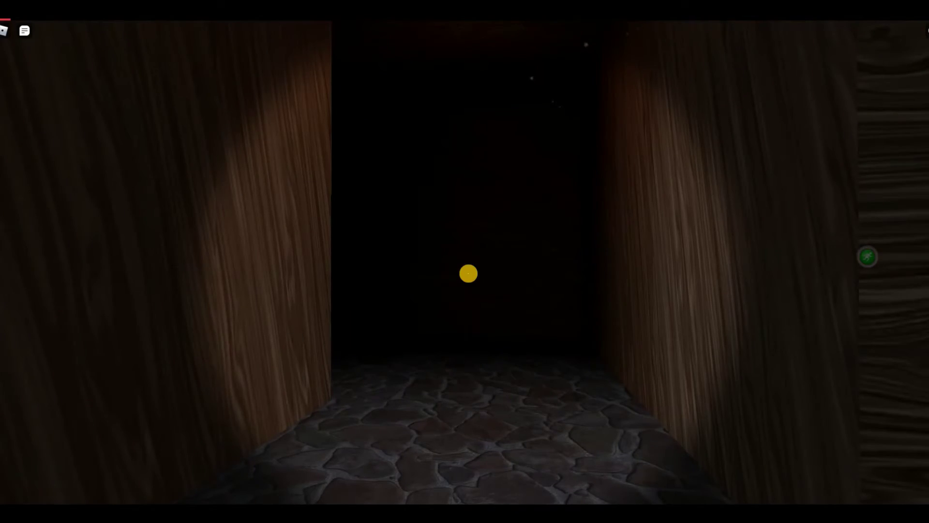
key("w")
key("w")
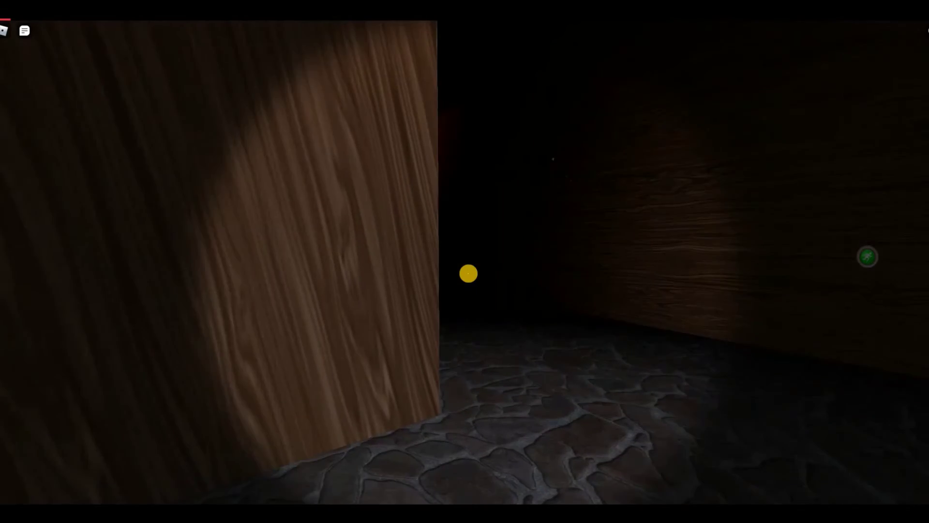
key("w")
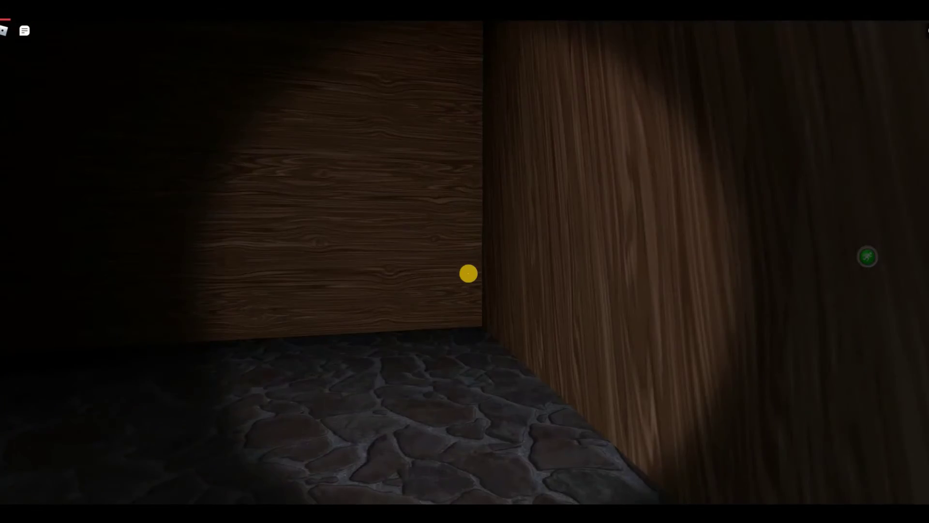
key("d")
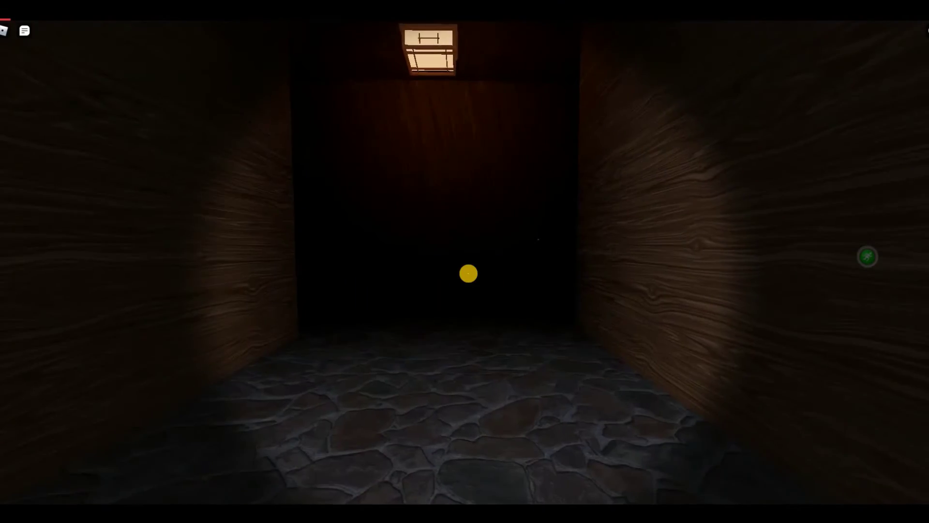
key("w")
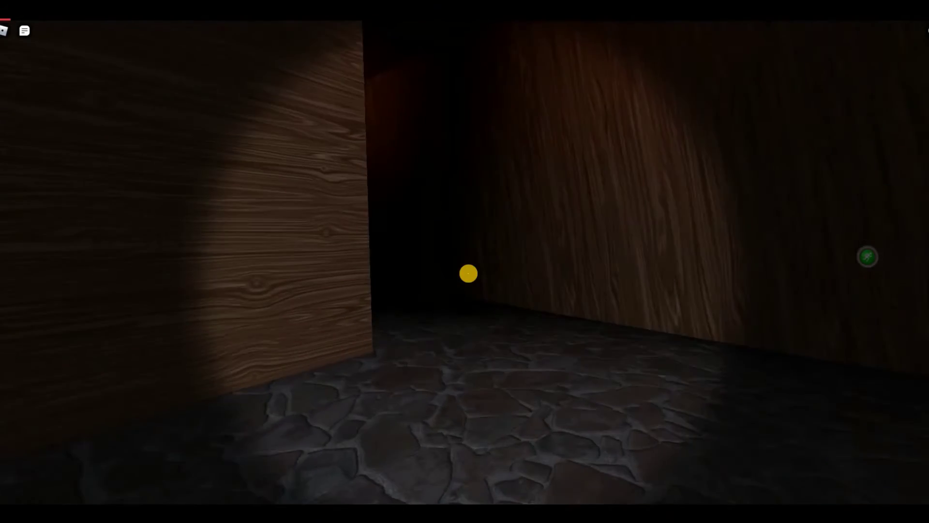
key("w")
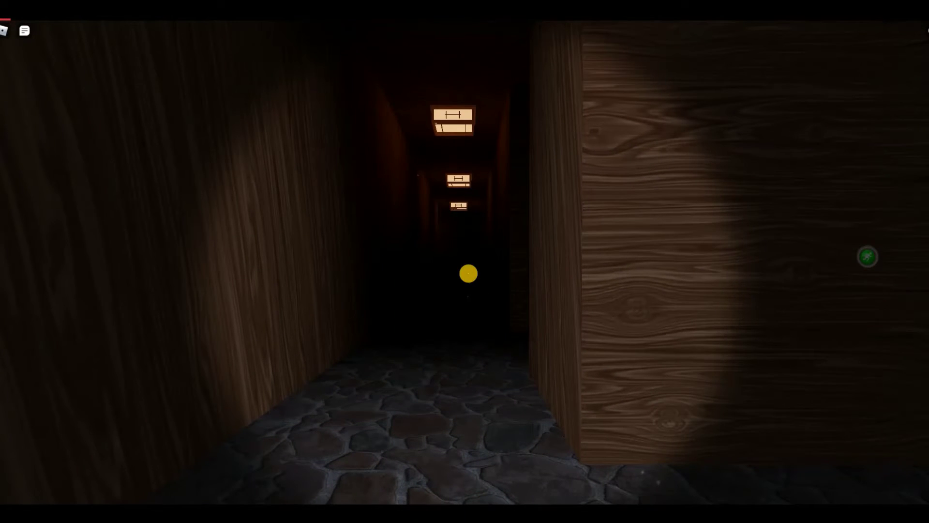
key("w")
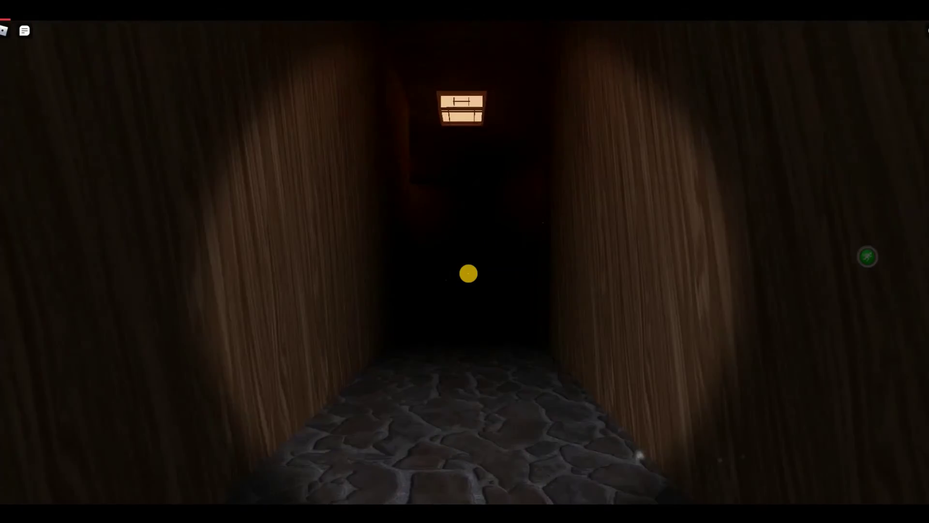
key("w")
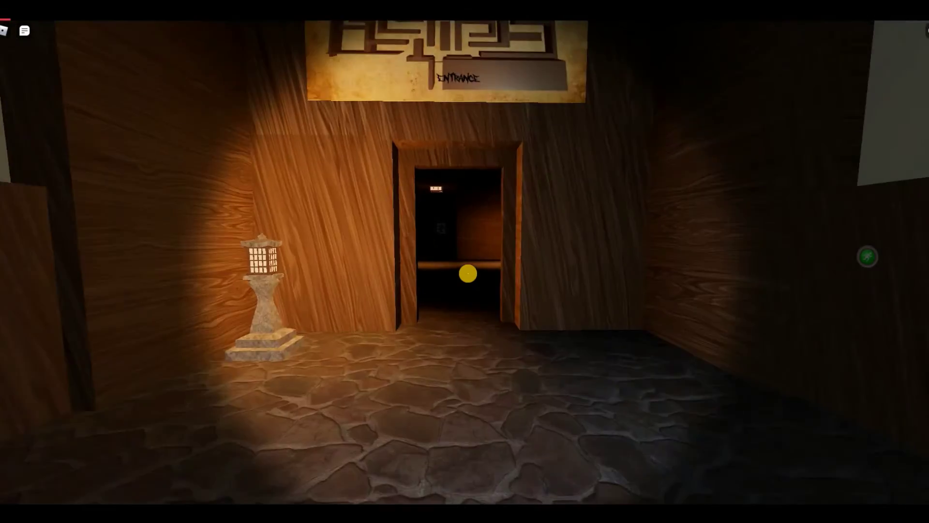
- Run through the doorway and down the corridor past the stone lanterns to the corner
key("w")
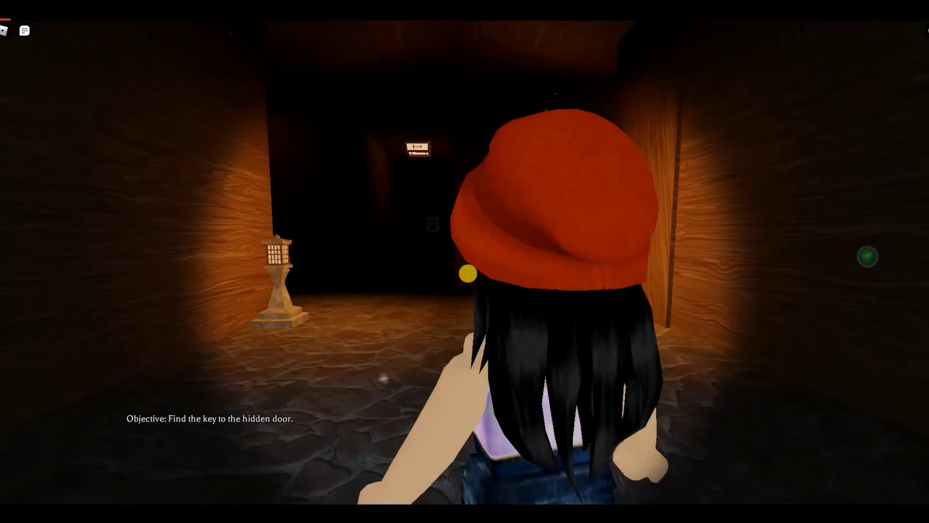
key("w")
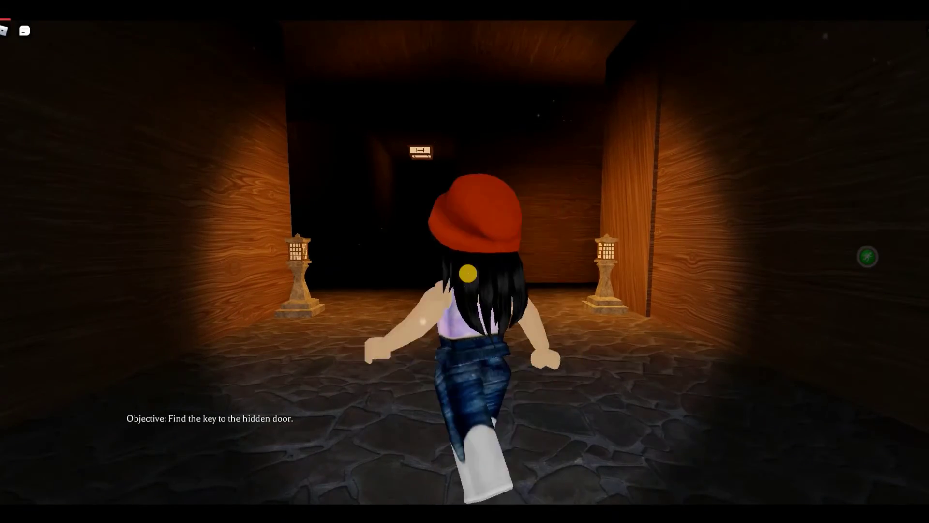
key("w")
key("w")
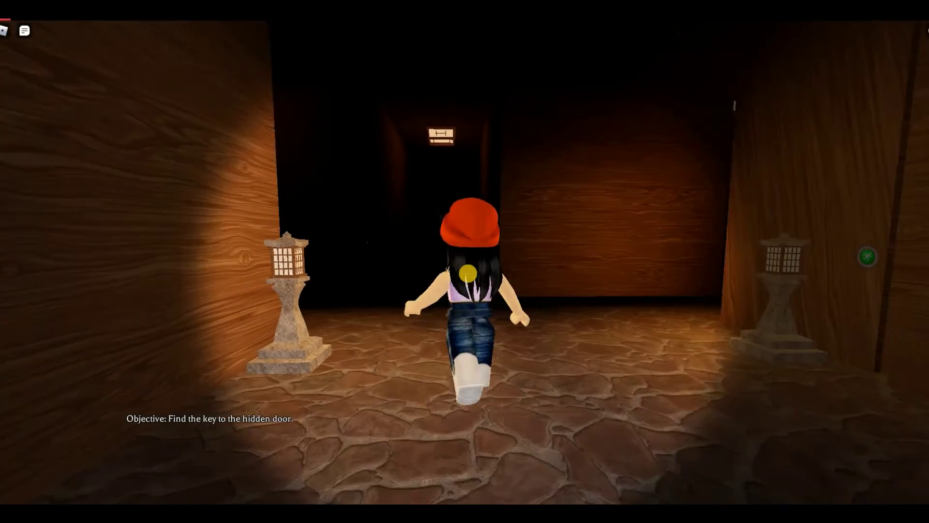
scroll(467, 274, "up", 5)
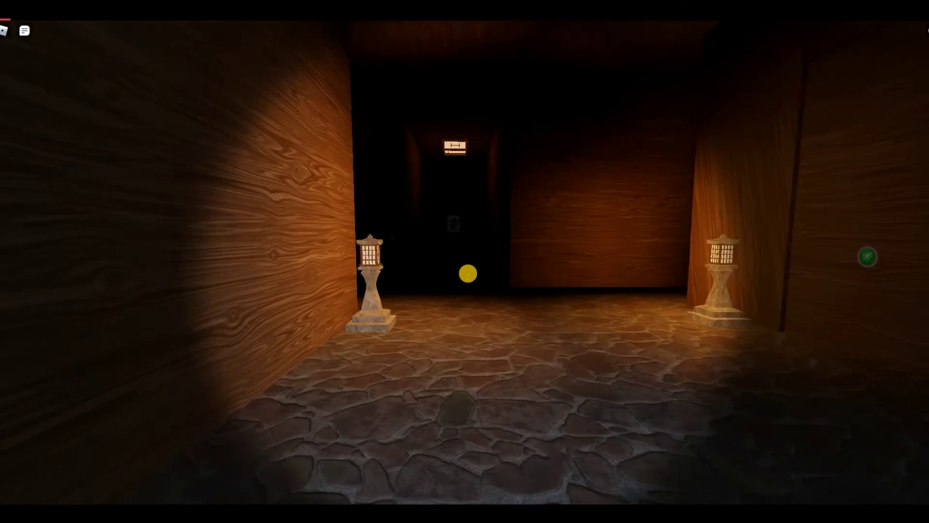
scroll(467, 273, "down", 3)
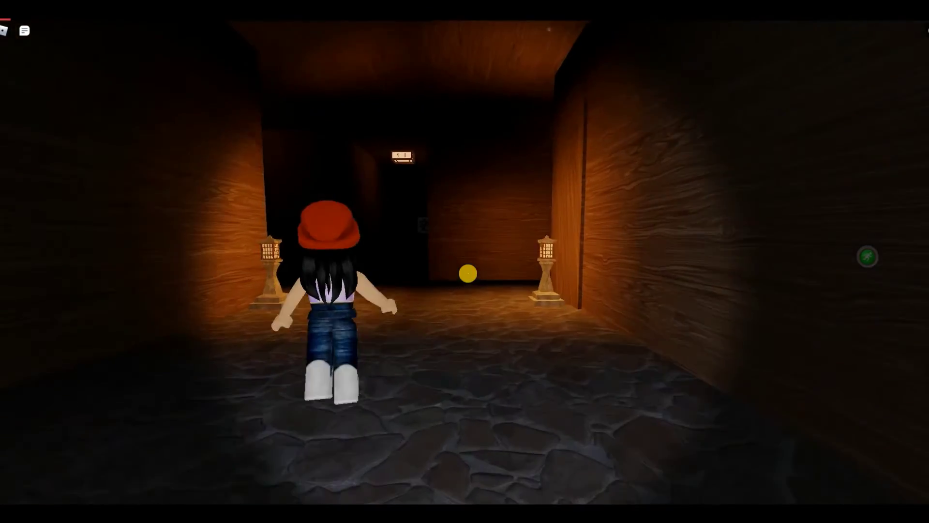
key("w")
- Round the corner, go through the maze-map doorway and head for the 死の家 doorway
key("a")
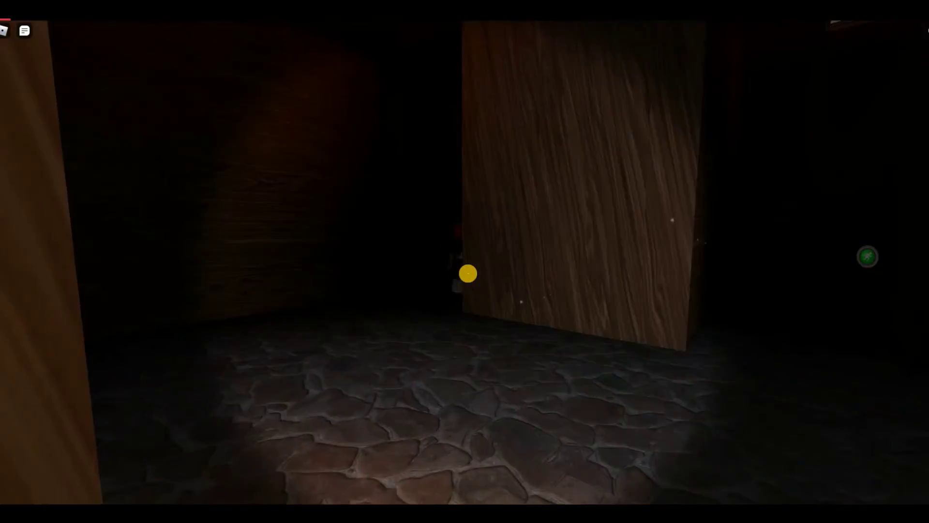
key("d")
key("s")
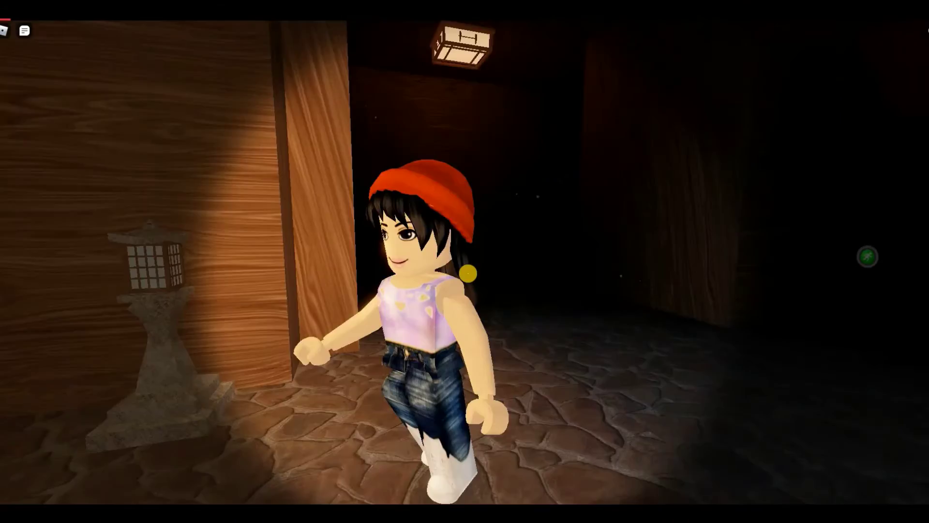
key("w")
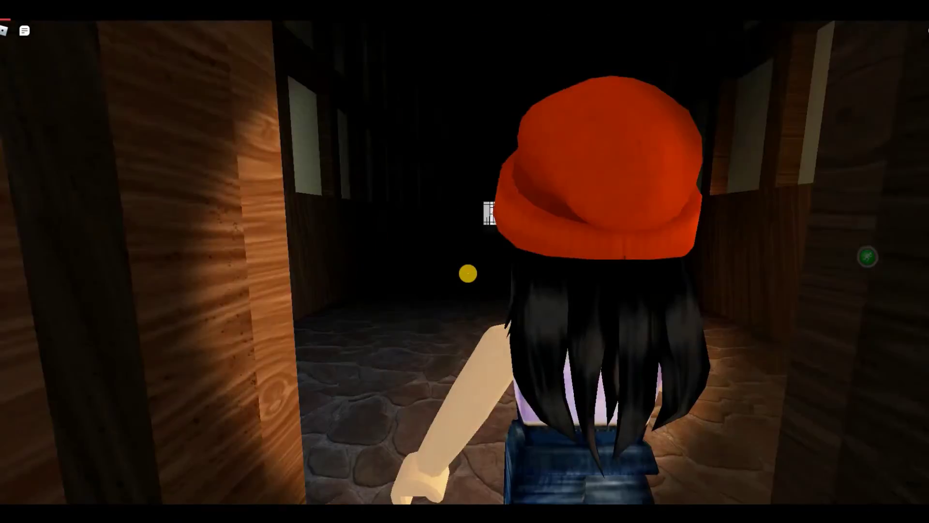
key("a")
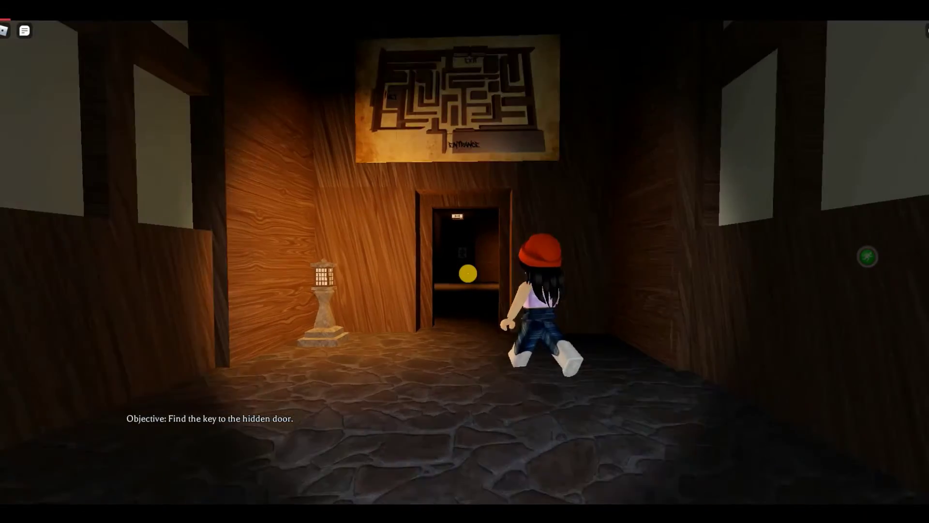
key("w")
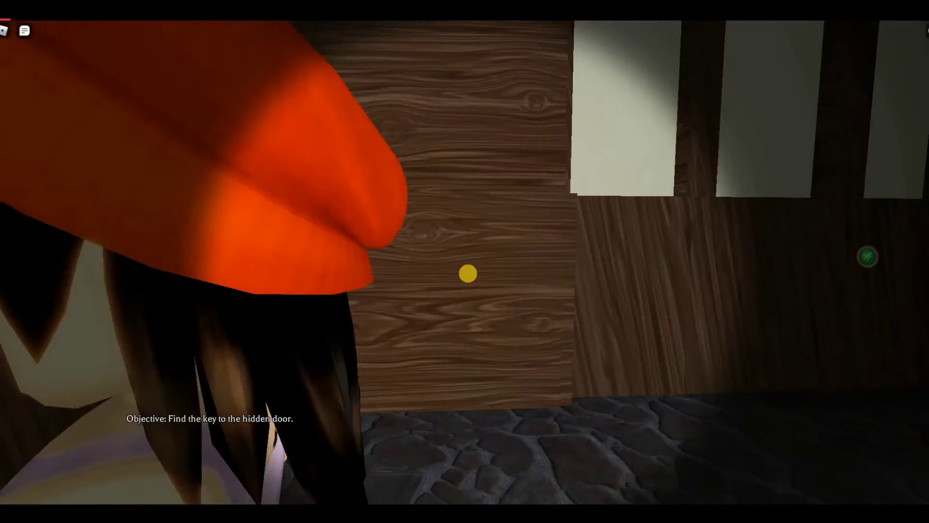
key("w")
key("w")
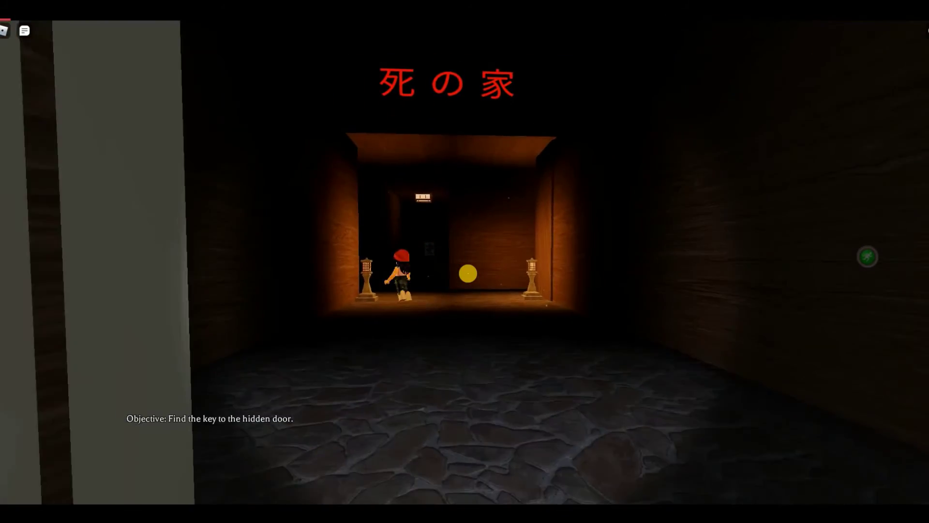
- Advance down the narrow corridor past the lanterns to the lantern-lit dead end
key("w")
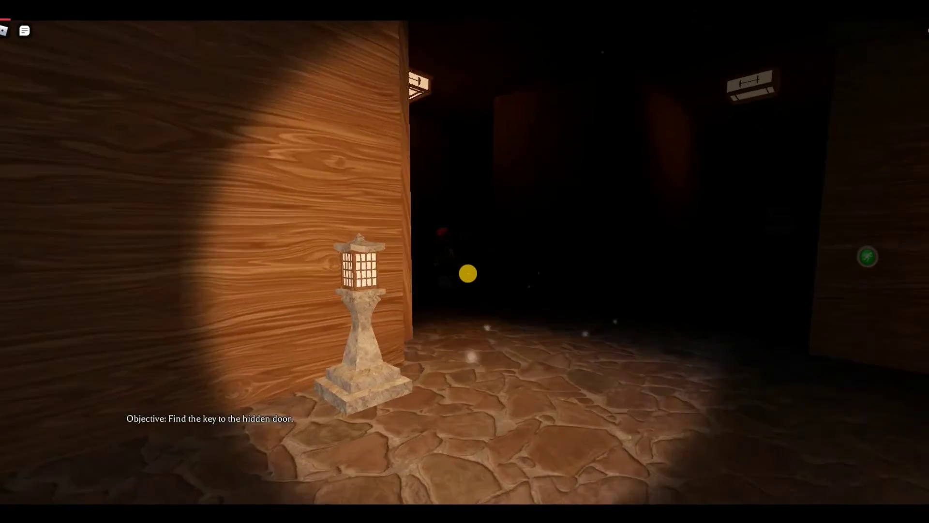
key("w")
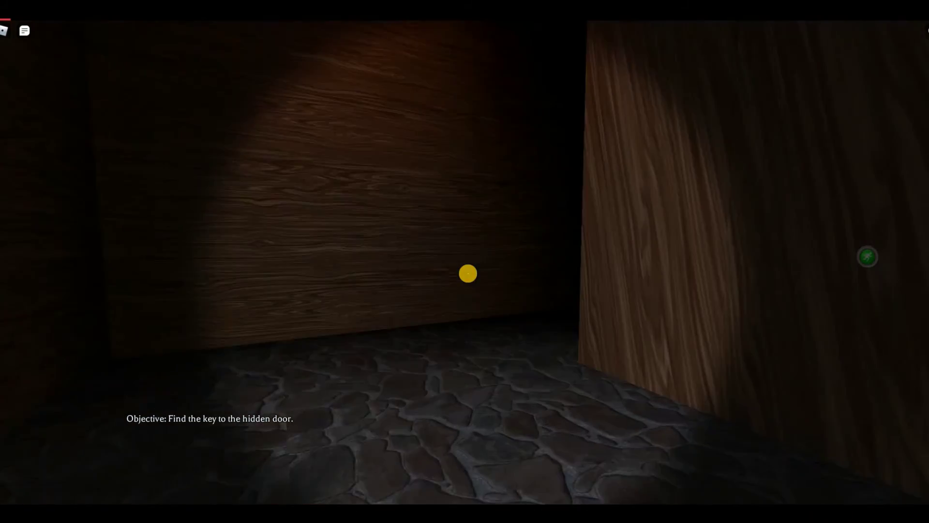
key("w")
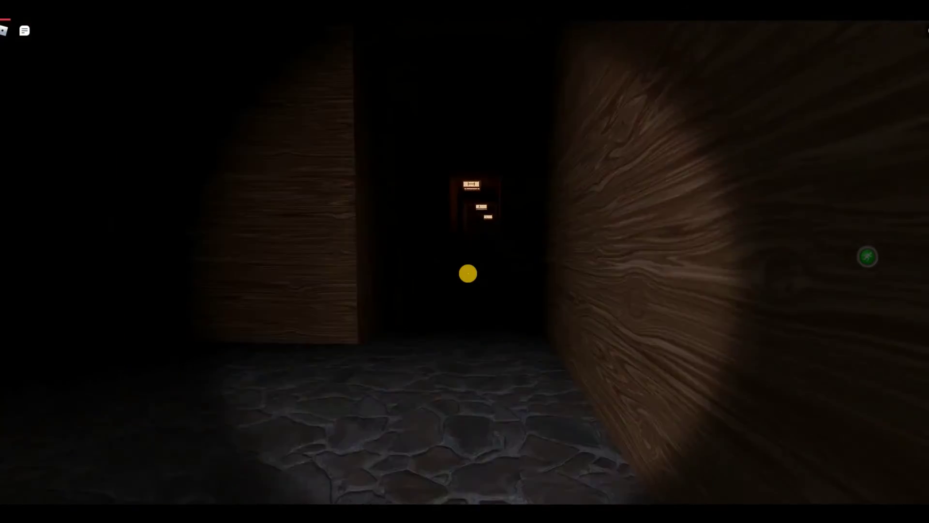
scroll(468, 273, "up", 5)
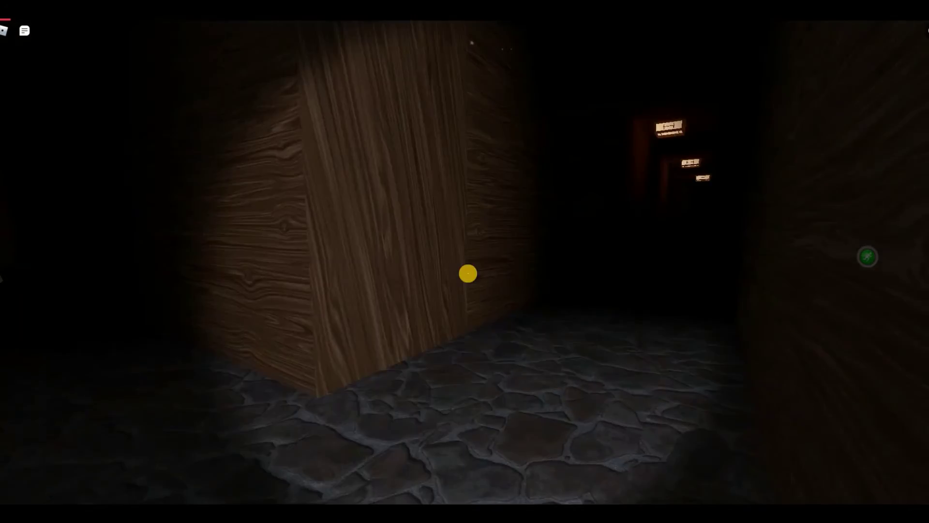
scroll(467, 273, "down", 3)
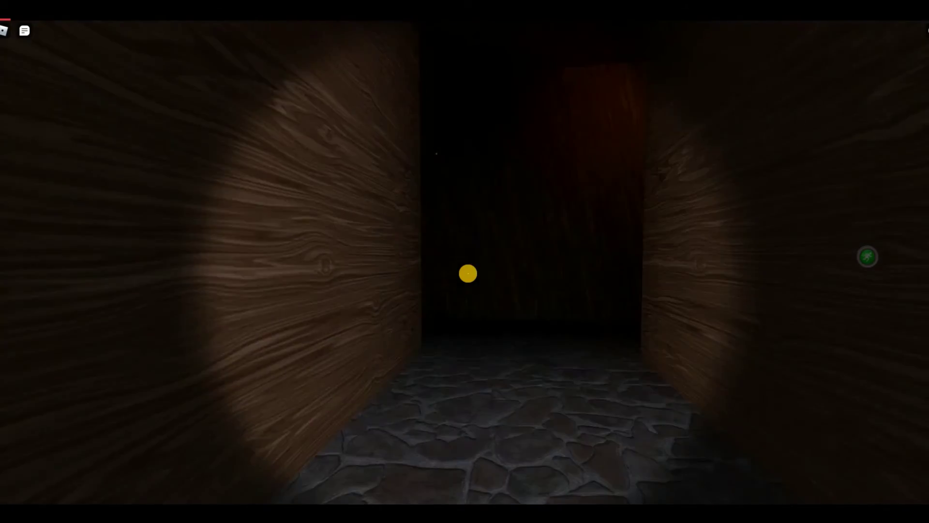
scroll(468, 273, "down", 3)
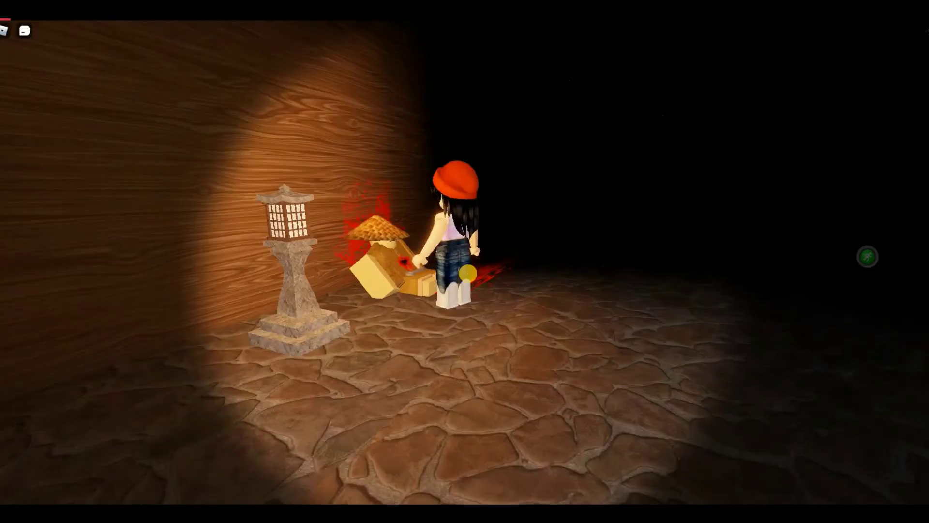
scroll(467, 273, "up", 3)
scroll(467, 274, "up", 3)
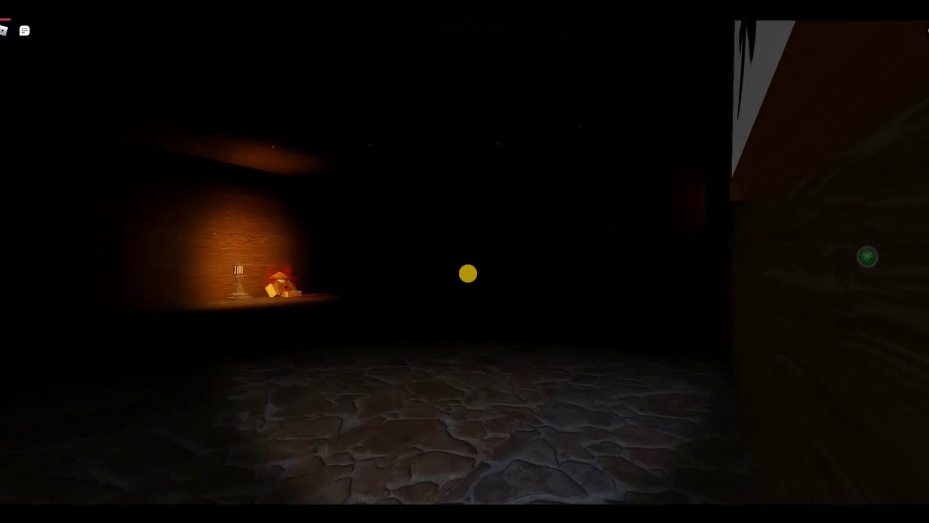
scroll(468, 272, "down", 3)
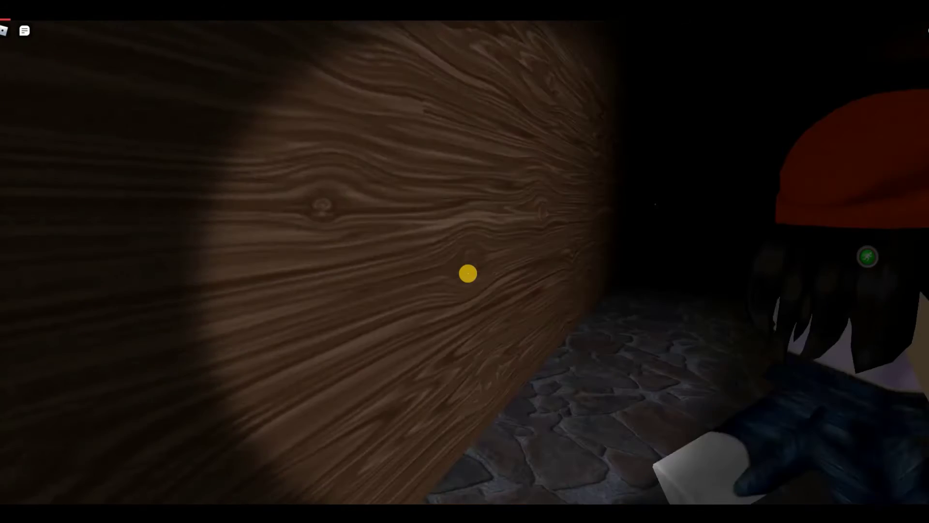
- Explore the dark corridor, then return to the body by the lantern and collect the key
key("w")
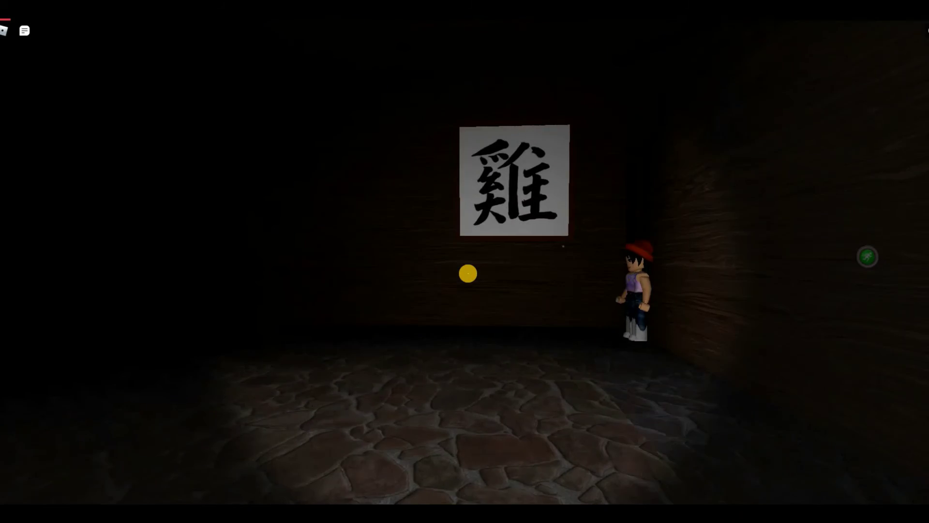
scroll(468, 274, "up", 3)
scroll(468, 273, "down", 3)
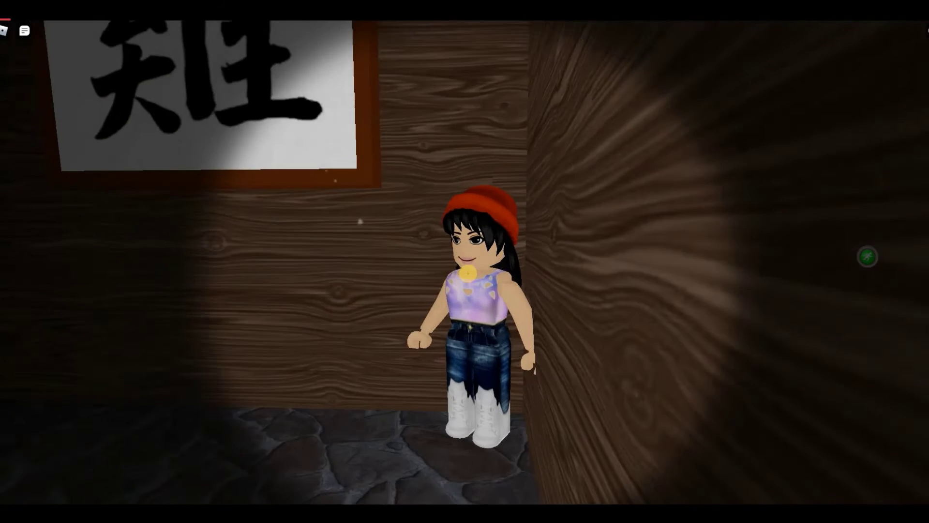
scroll(467, 273, "up", 2)
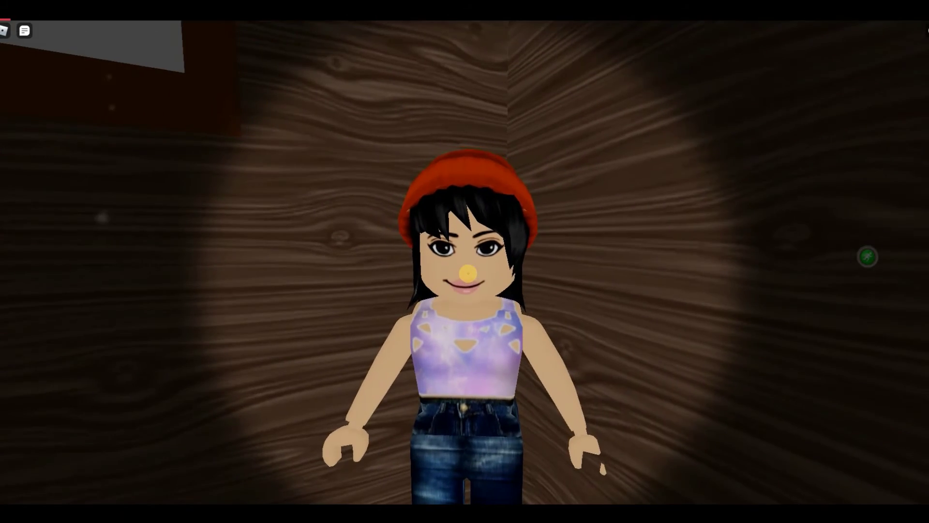
scroll(468, 273, "up", 3)
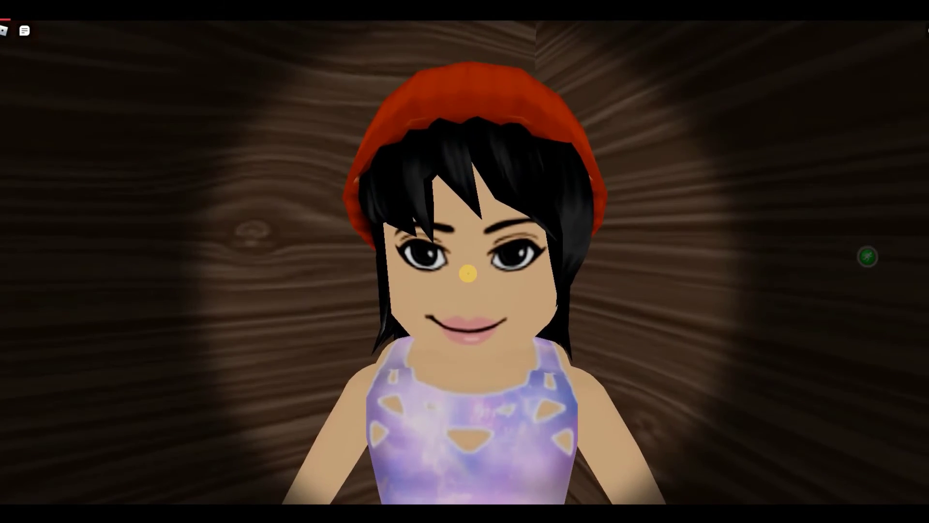
scroll(468, 273, "up", 2)
key("w")
scroll(467, 272, "down", 5)
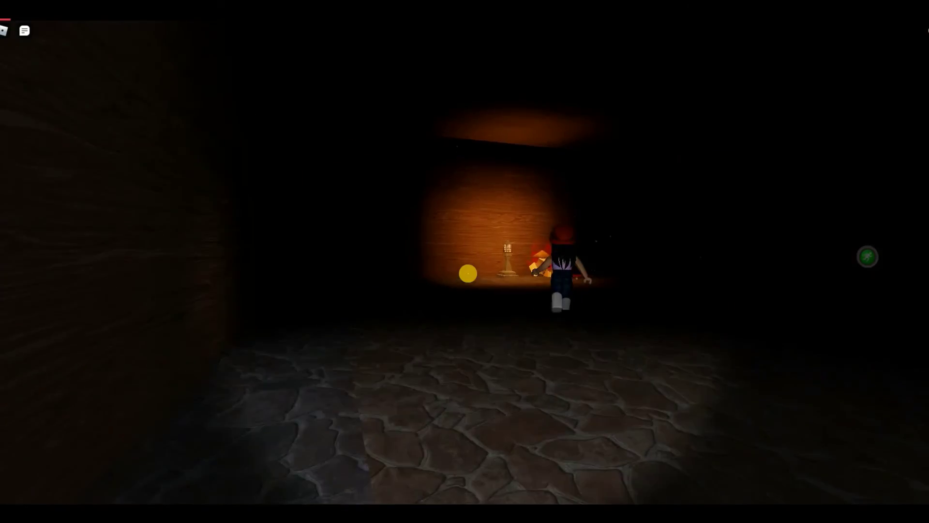
key("w")
scroll(468, 274, "up", 5)
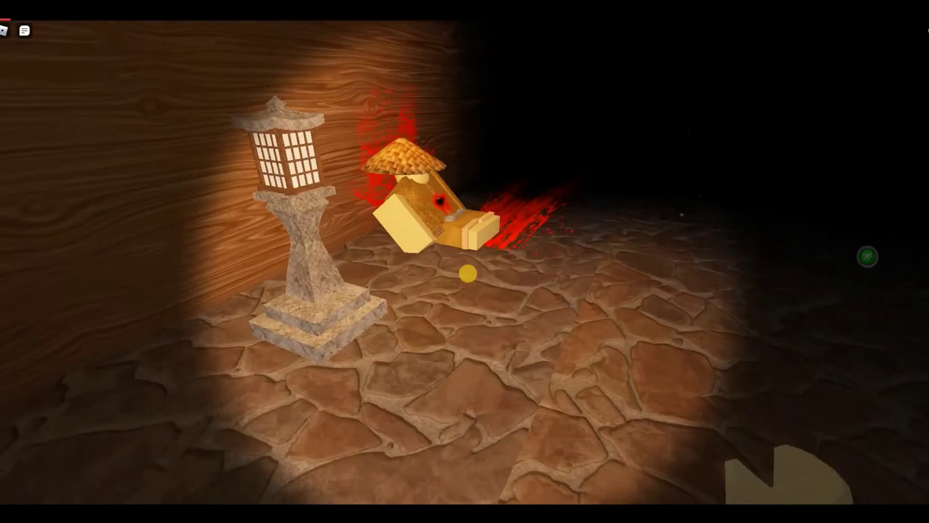
- Flee the approaching ghost through the doorway and along the narrow corridor
key("w")
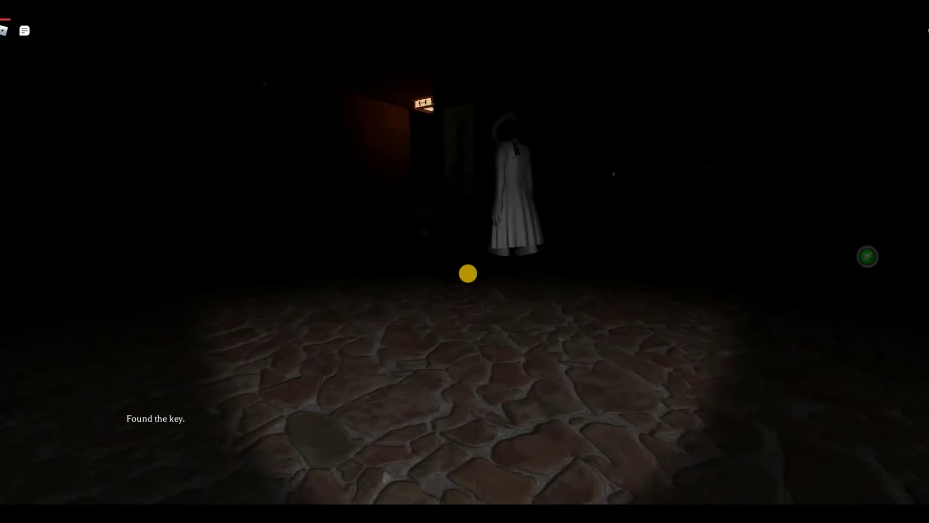
key("w")
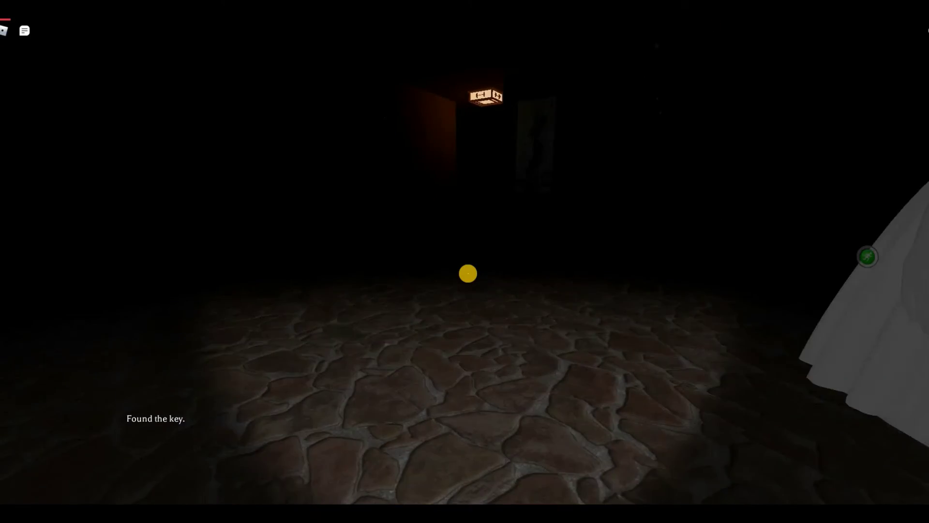
key("w")
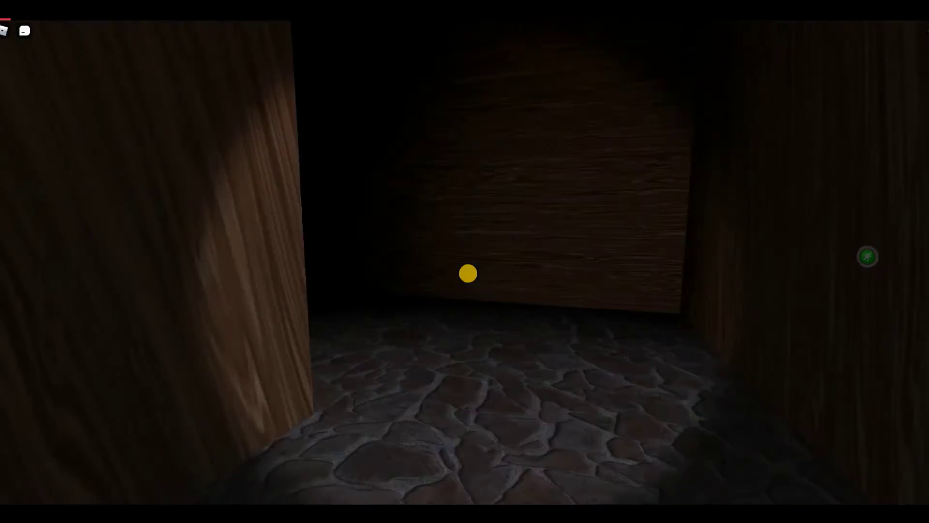
key("w")
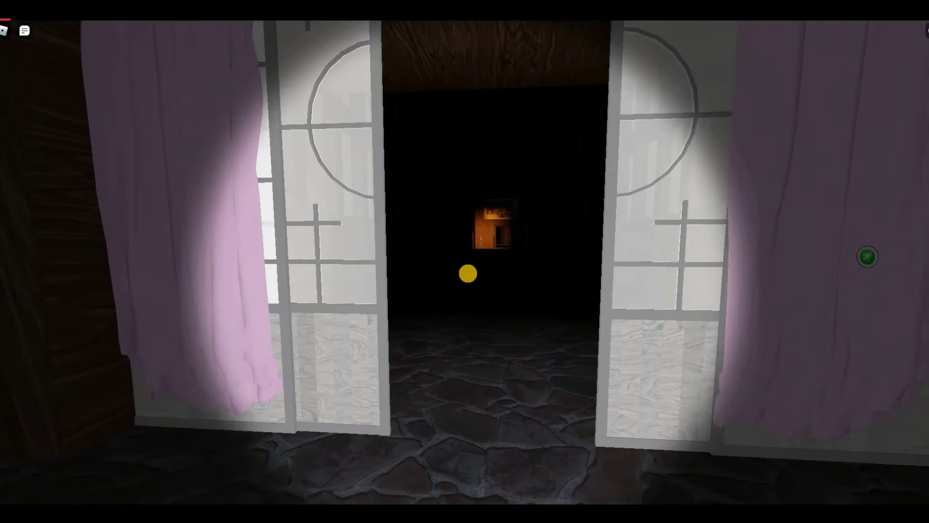
- Pass the pink-curtained sliding doors and walk the dark corridor toward the lit doorway
key("w")
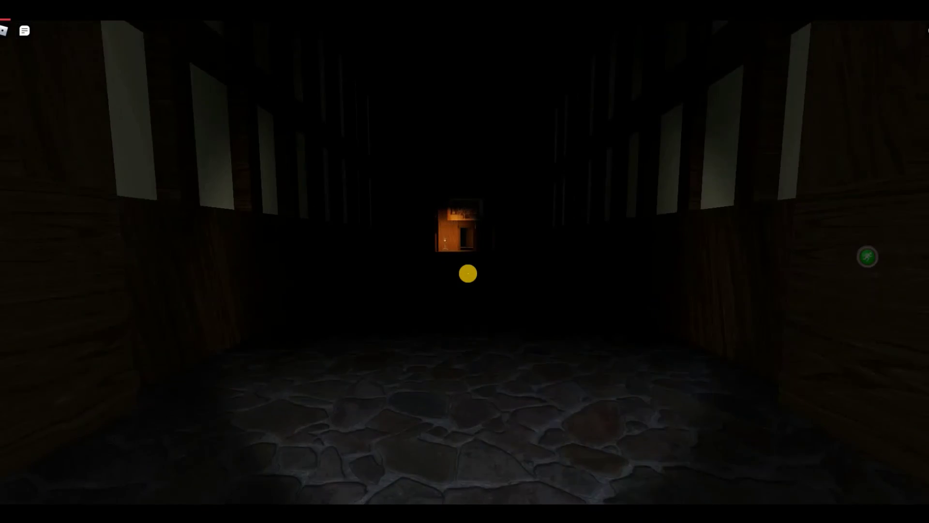
key("w")
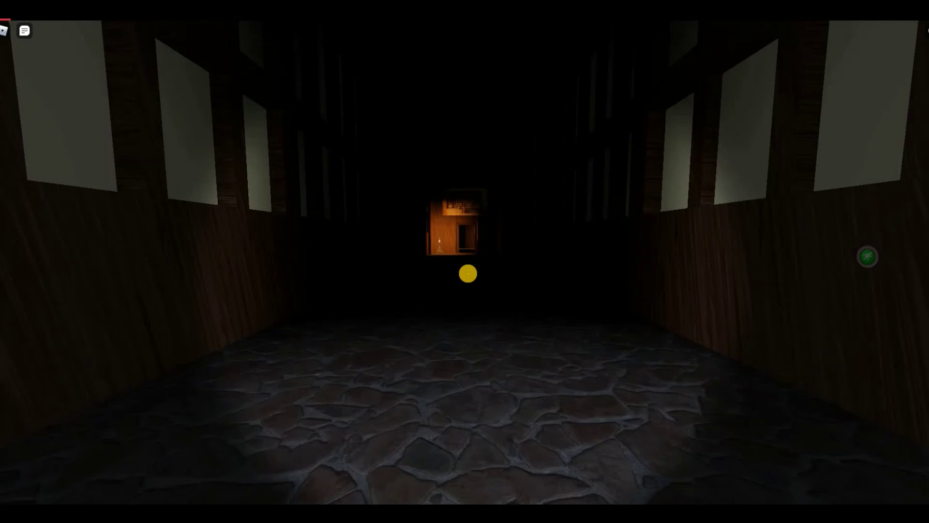
key("w")
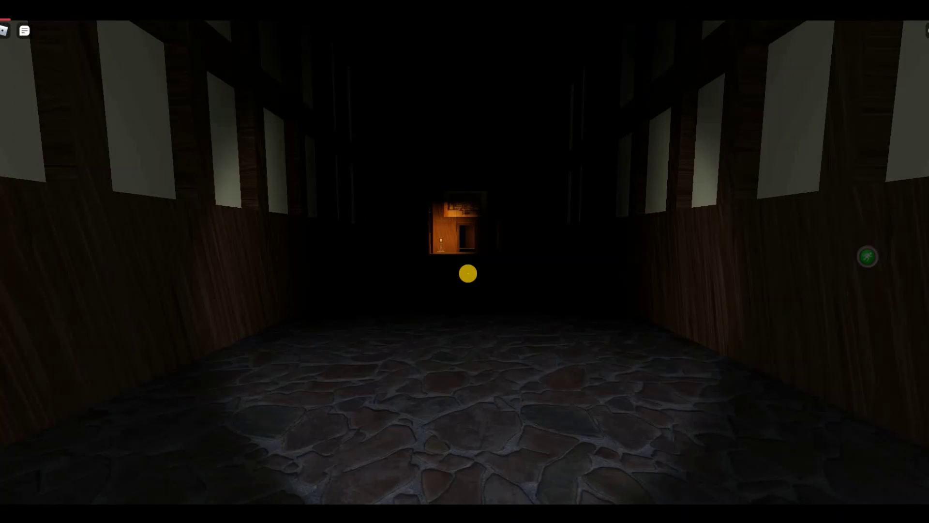
key("w")
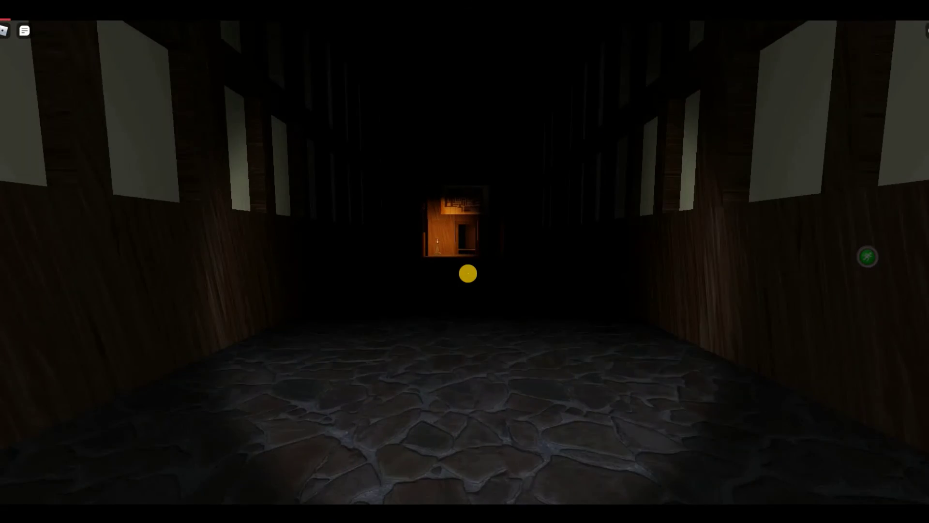
key("w")
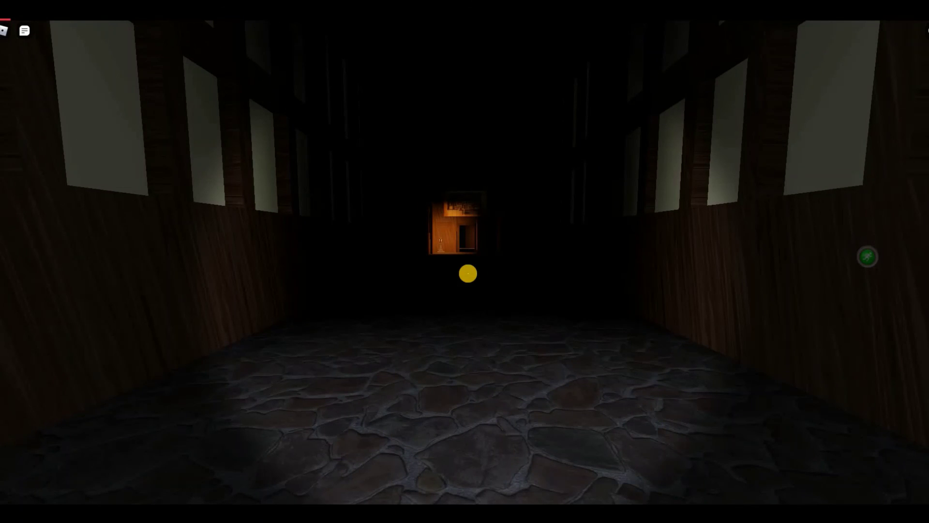